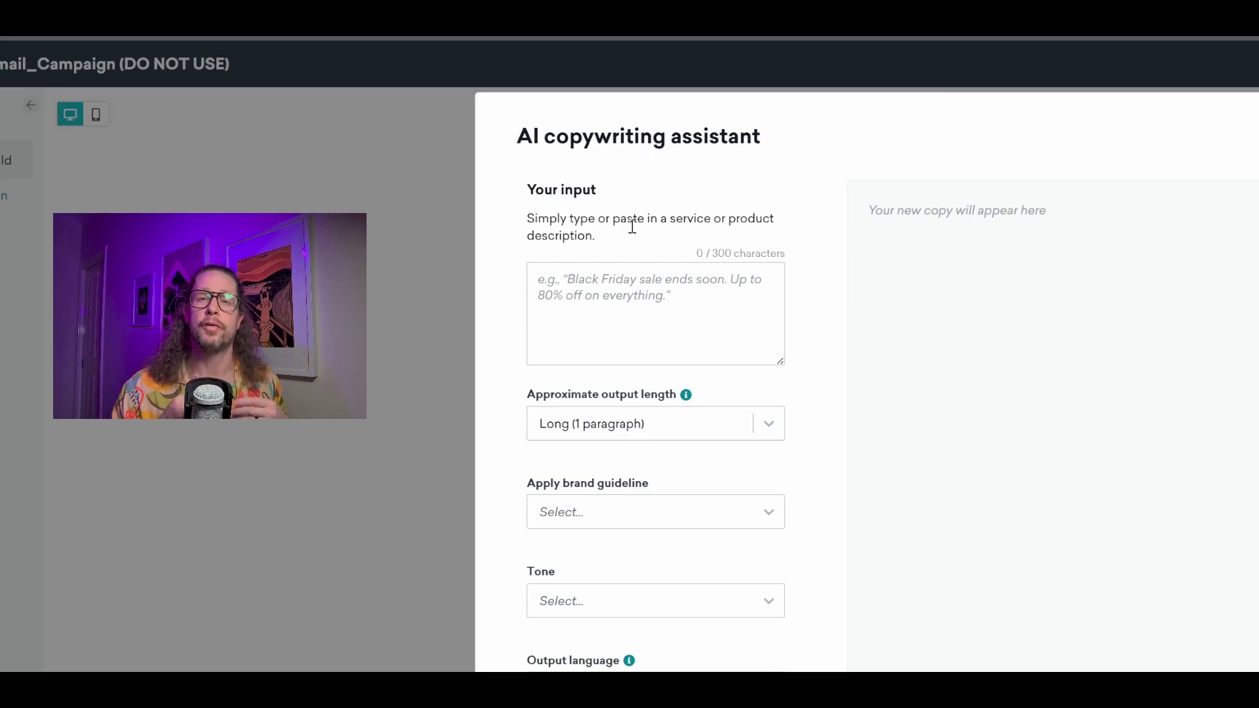
Step: Examine the output length, brand guideline and tone options offered by the AI copywriting assistant
click(639, 284)
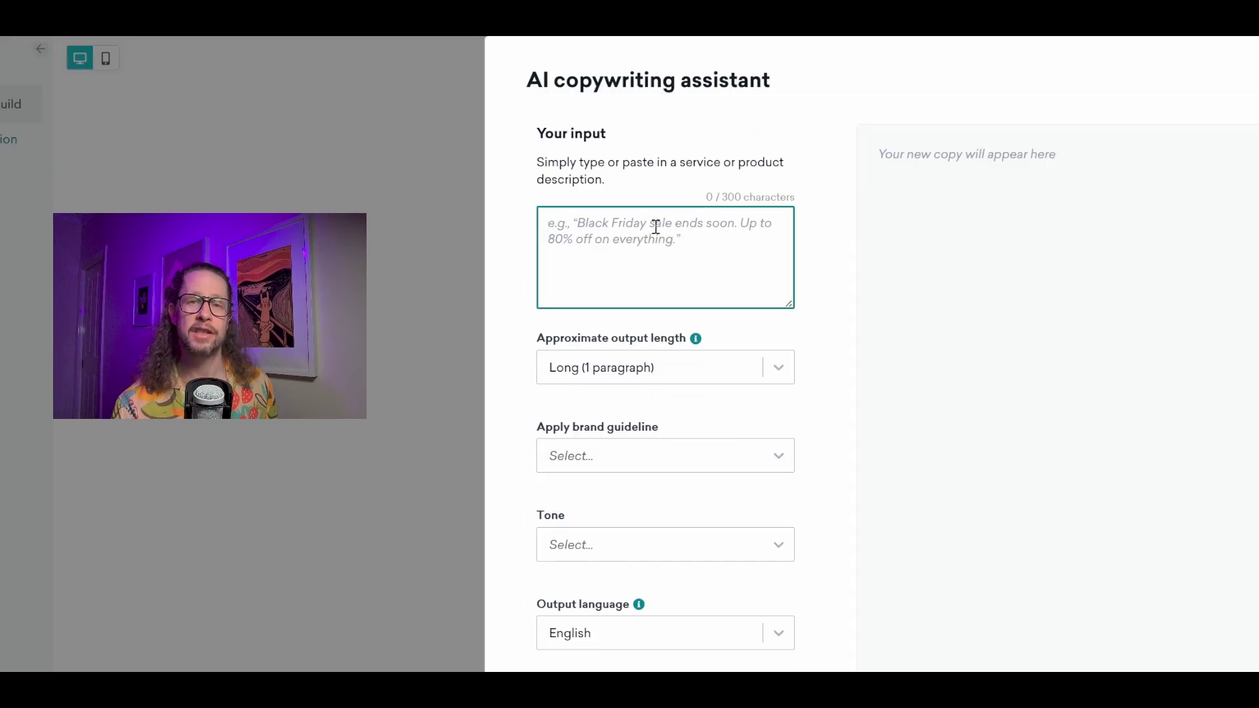
click(739, 373)
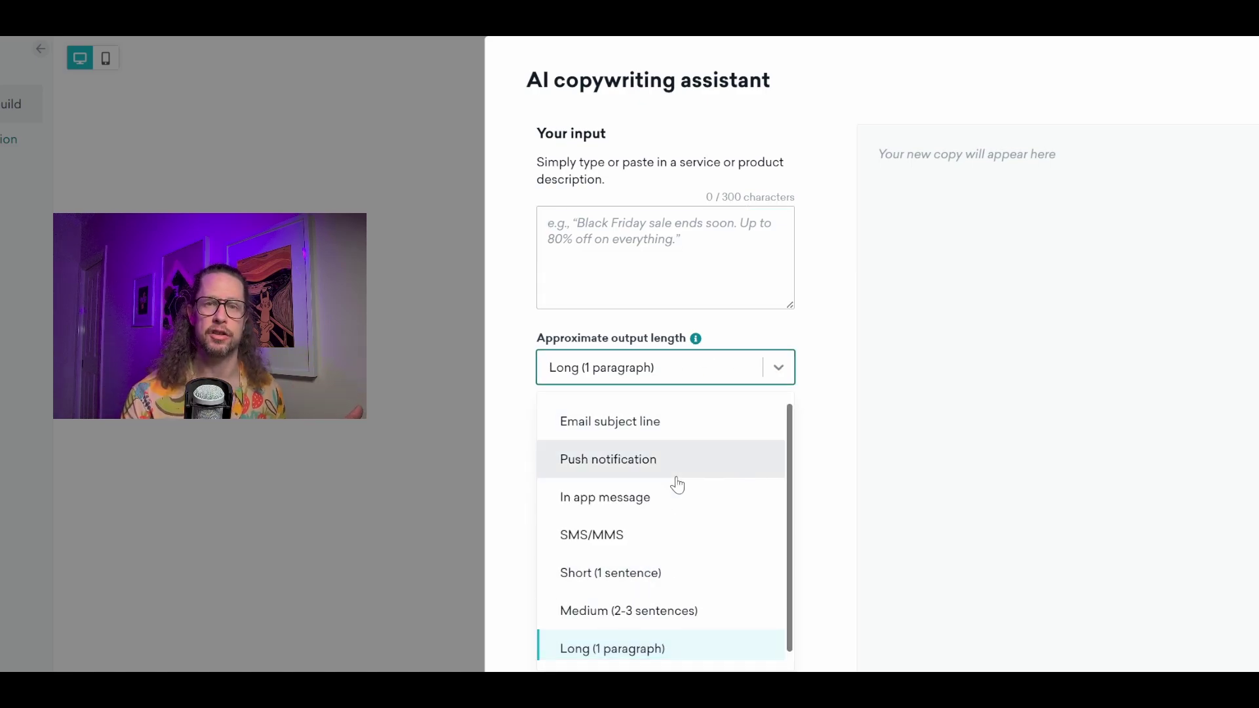
click(767, 467)
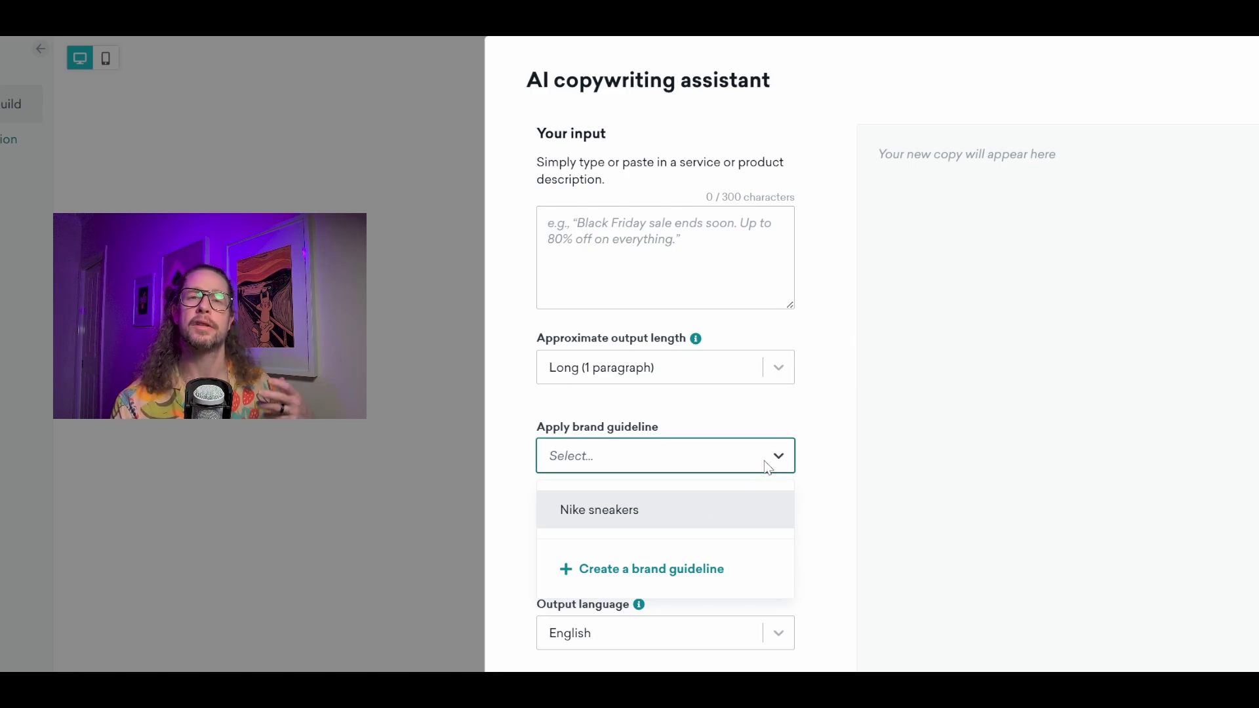
click(949, 433)
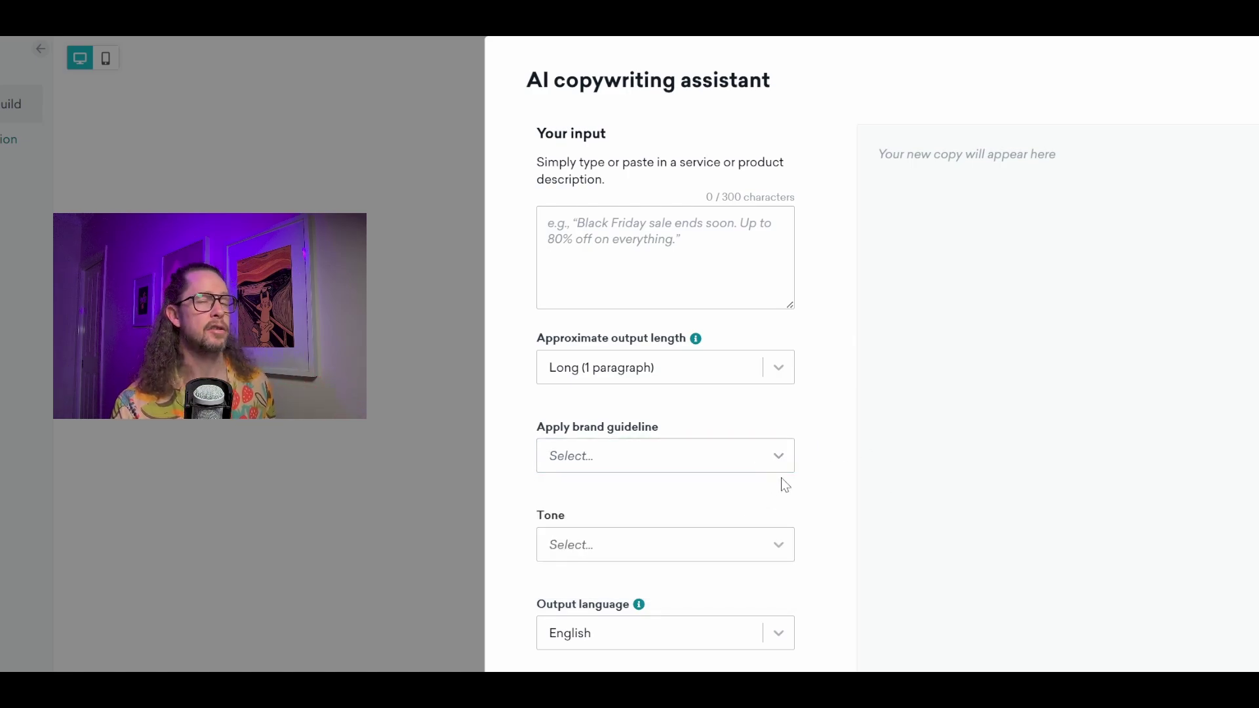
click(771, 544)
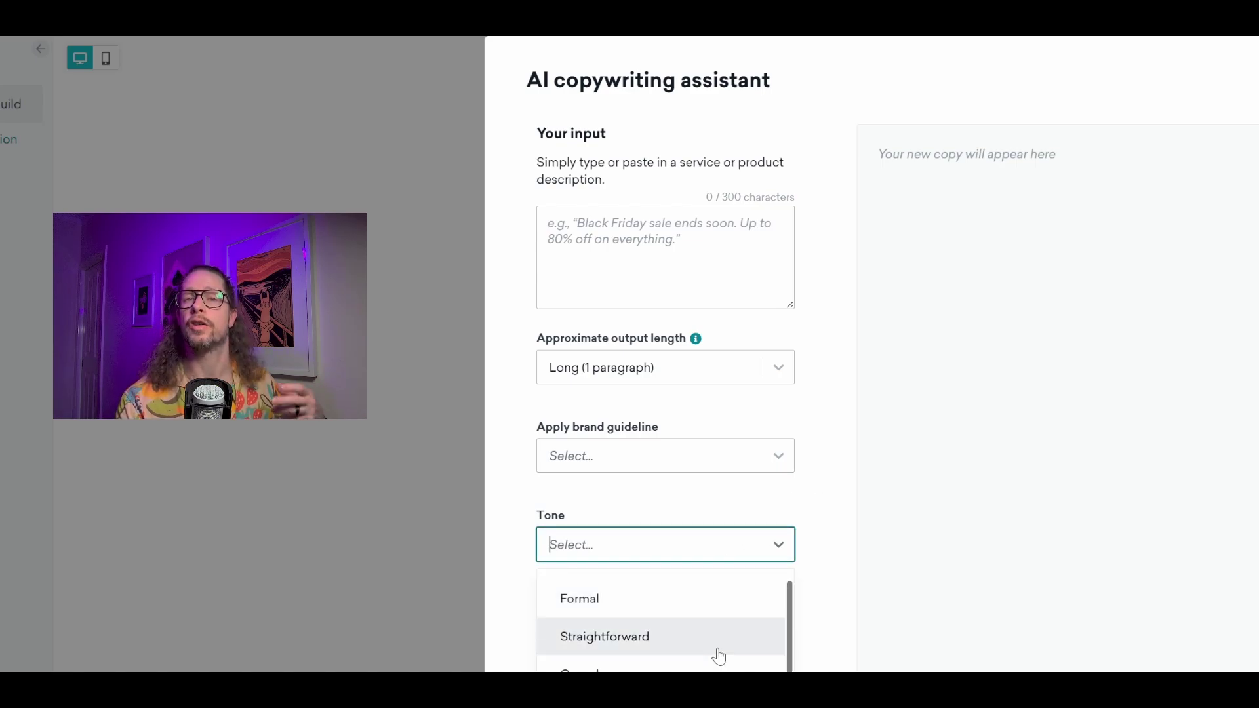
click(759, 498)
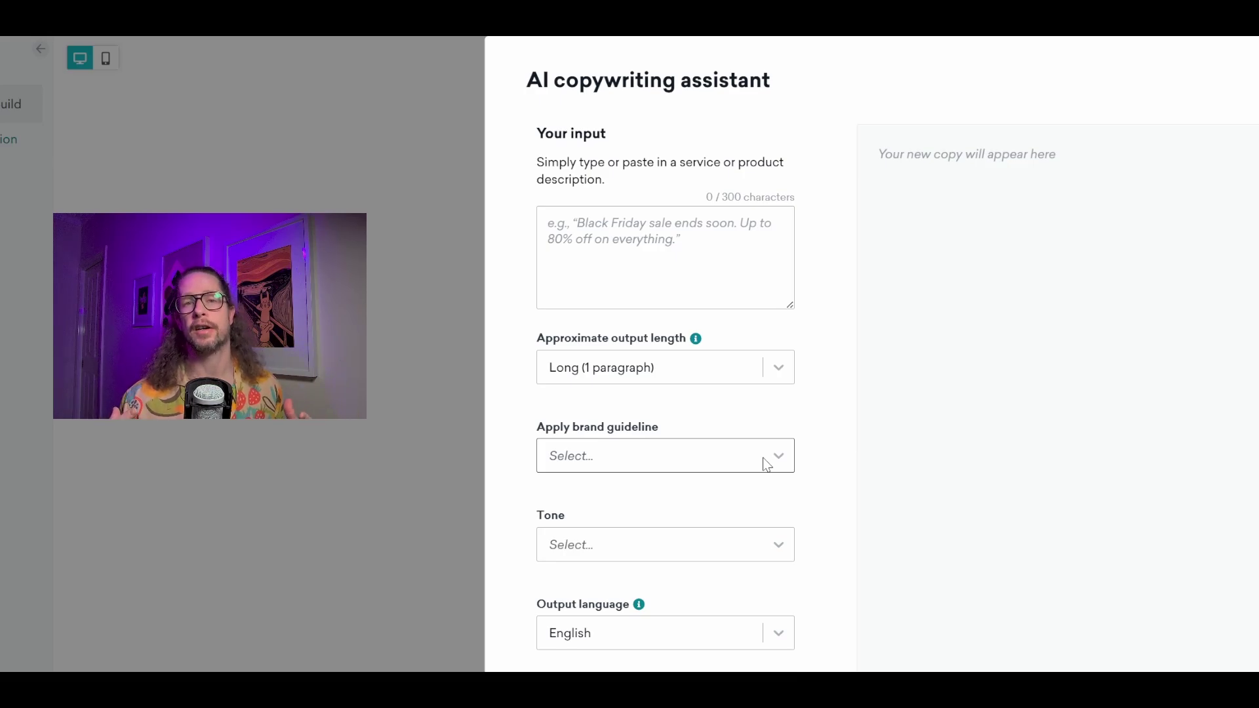
click(722, 251)
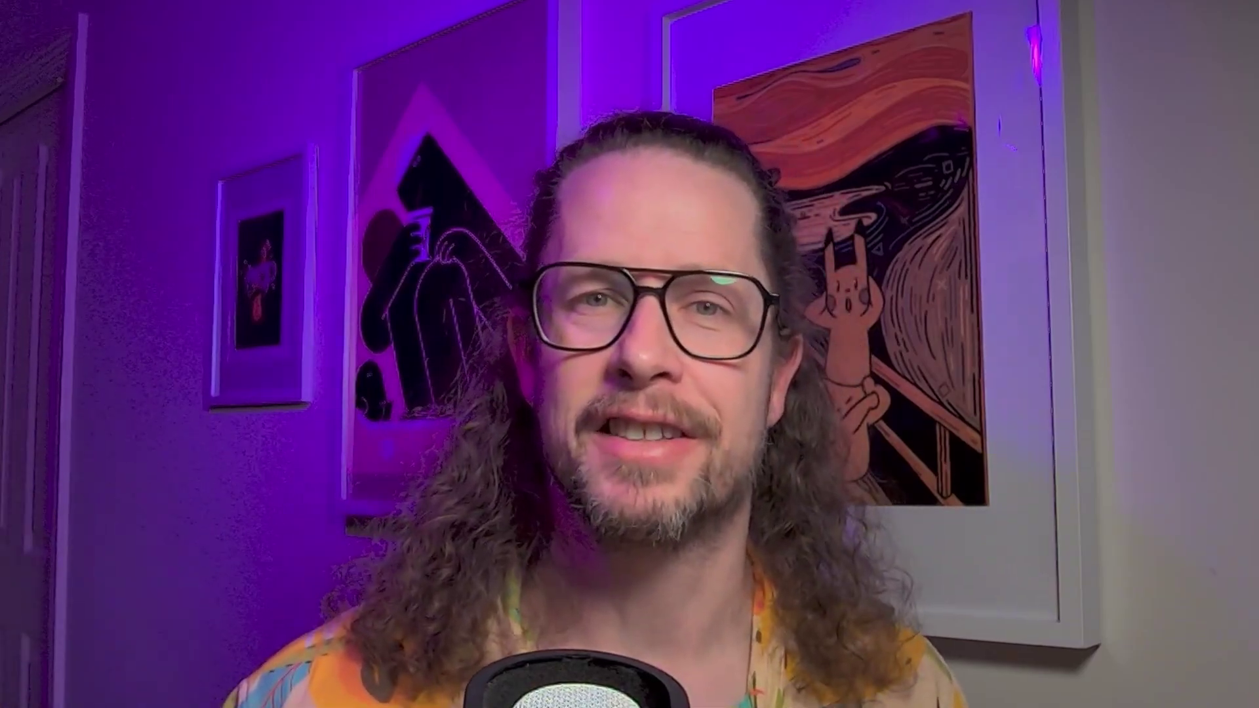
Step: Start creating a new brand guideline from the copywriting assistant's brand guideline setting
click(597, 299)
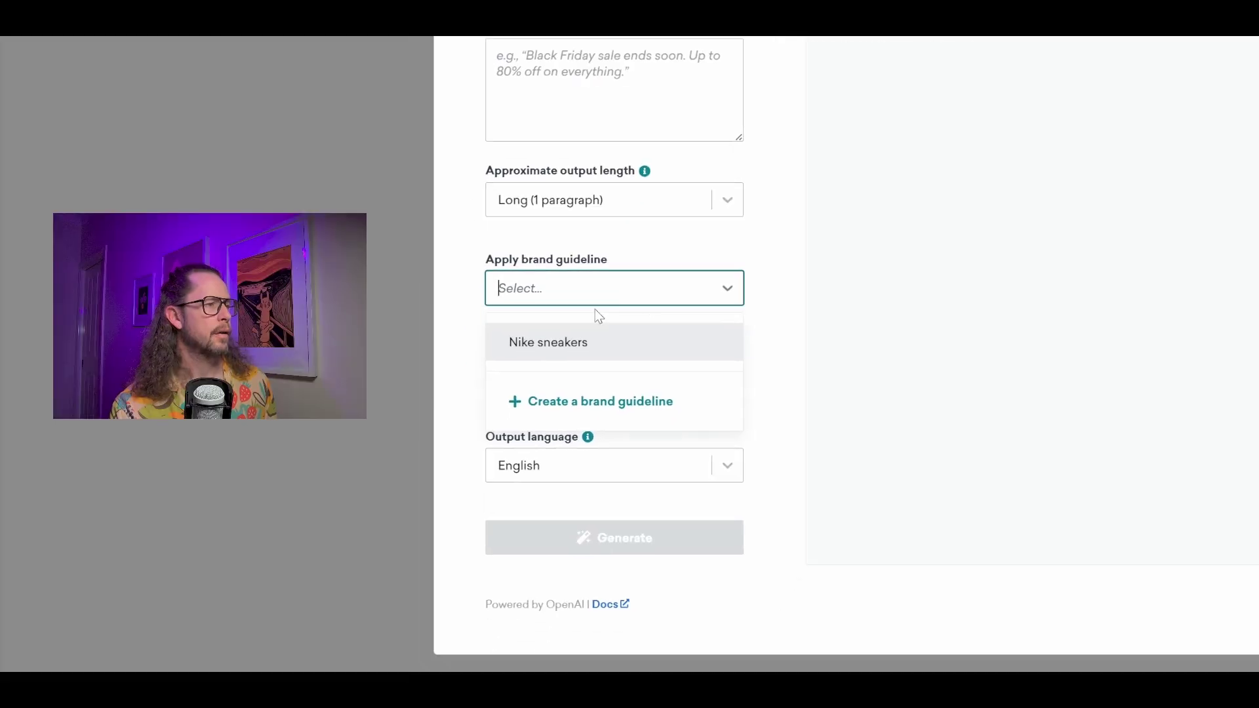
click(630, 299)
click(662, 288)
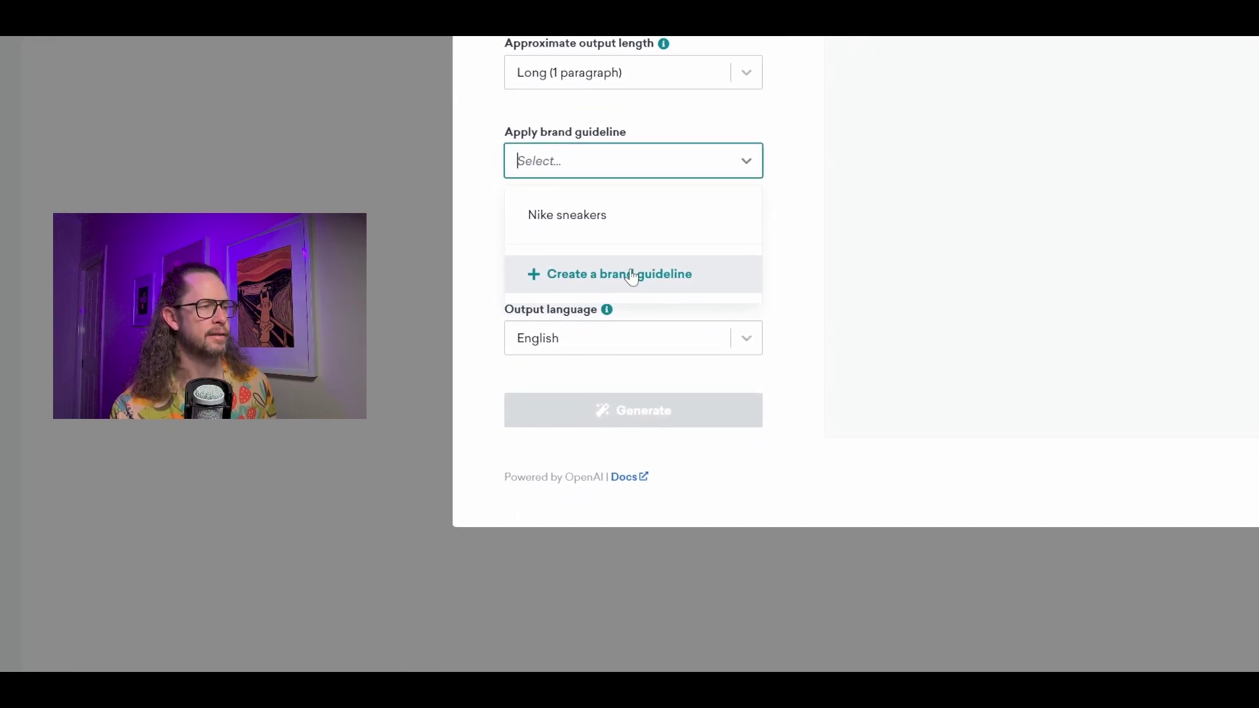
click(639, 278)
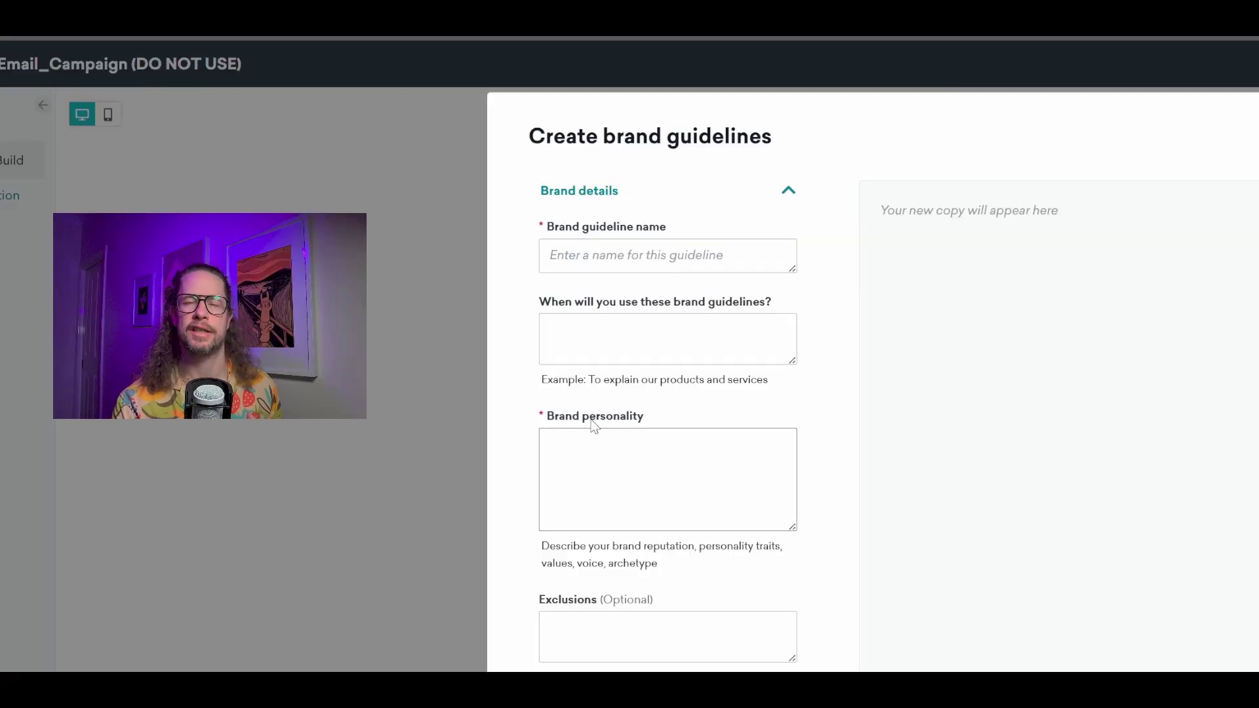
Step: Review the guideline name, usage and brand personality fields of the new brand guideline form
click(675, 255)
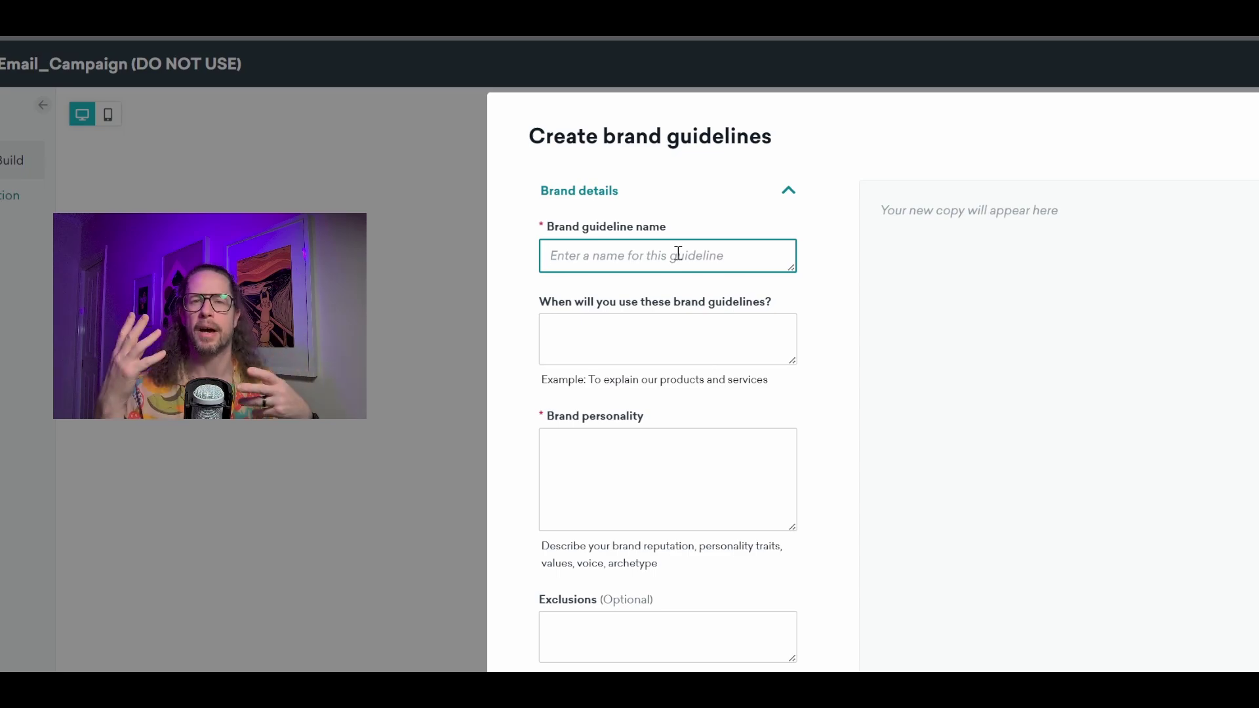
click(581, 316)
drag(539, 301, 755, 348)
click(759, 338)
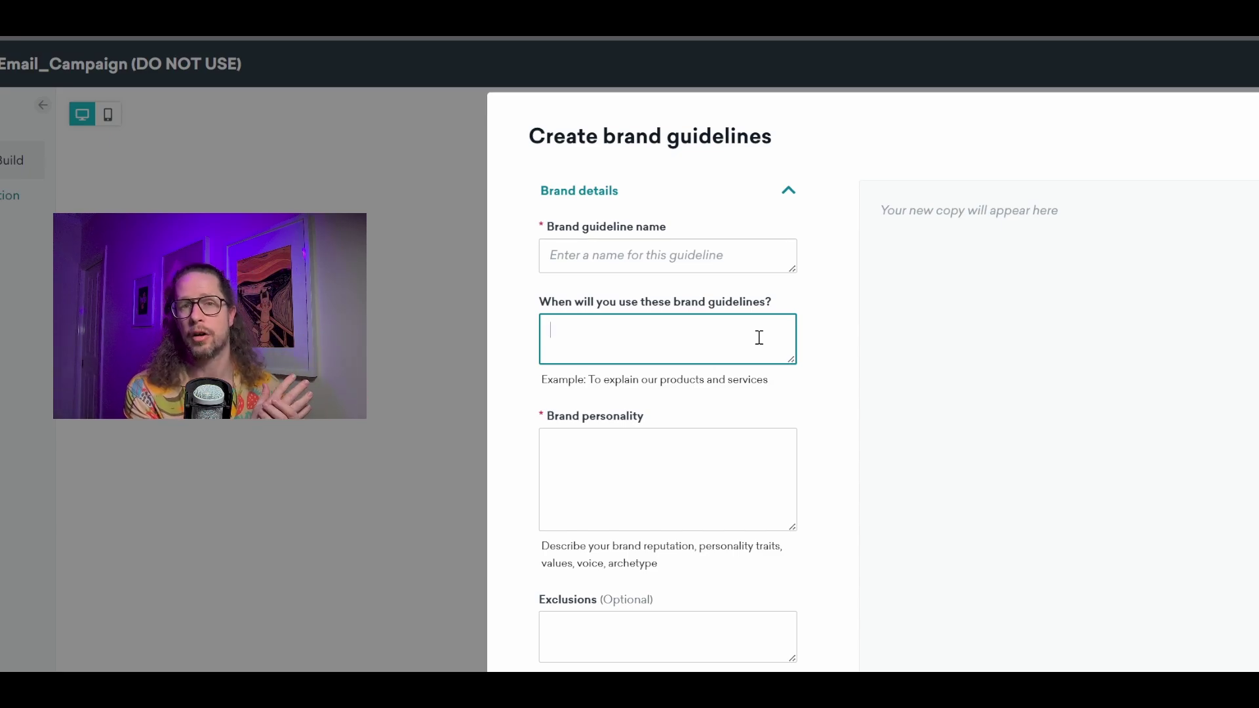
click(674, 453)
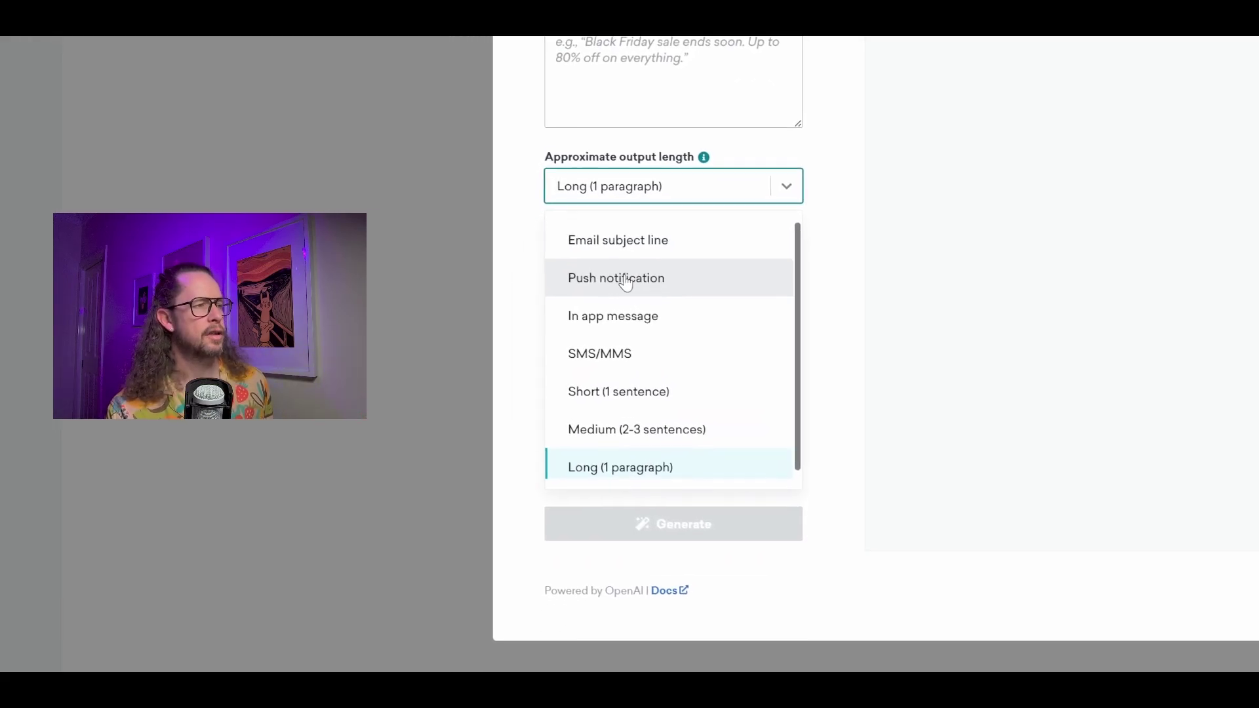
Step: Set the copywriting assistant's approximate output length to Push notification
click(630, 278)
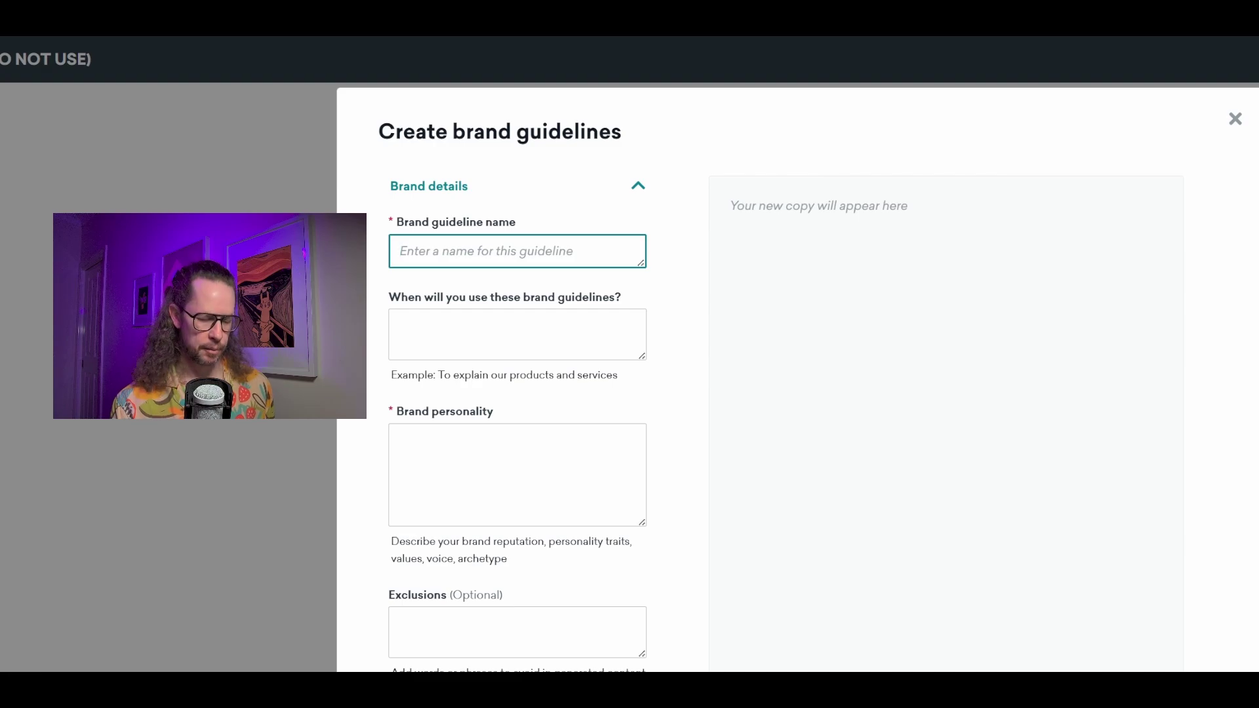
Step: Name the brand guideline "Nike example" and describe its brand personality as "Athletic brand"
text(Nike exm)
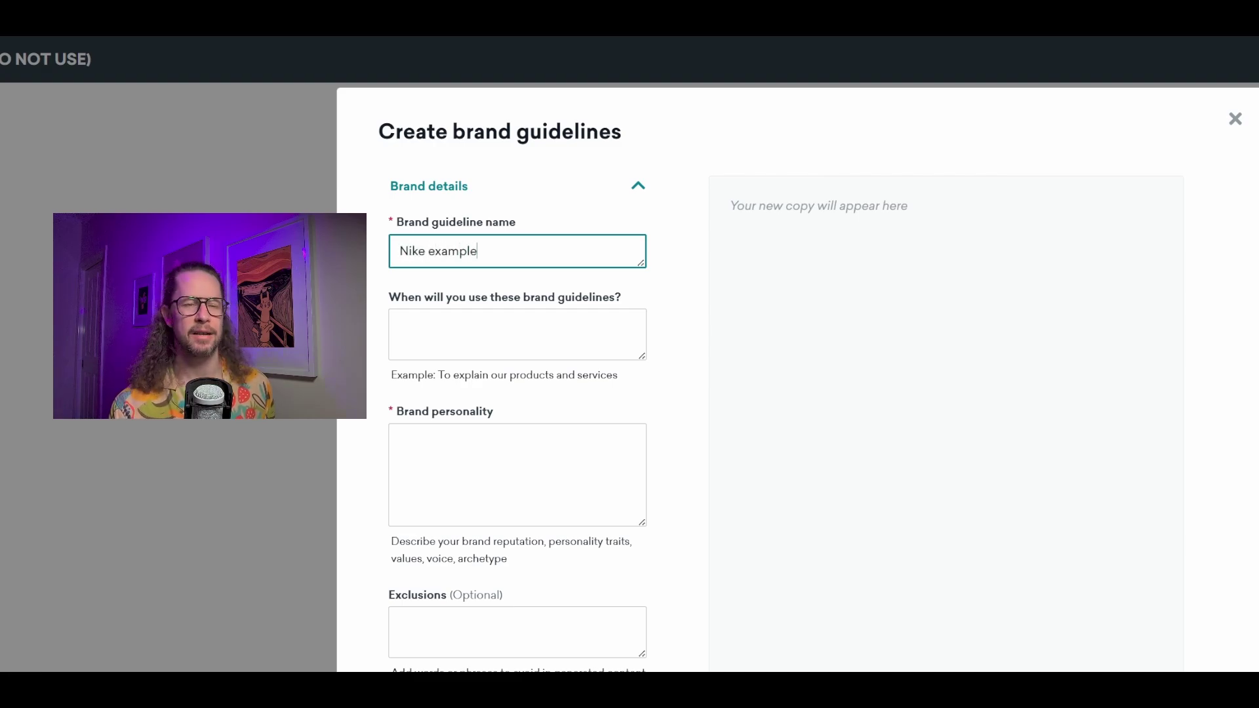
click(476, 454)
text(Athletic brand)
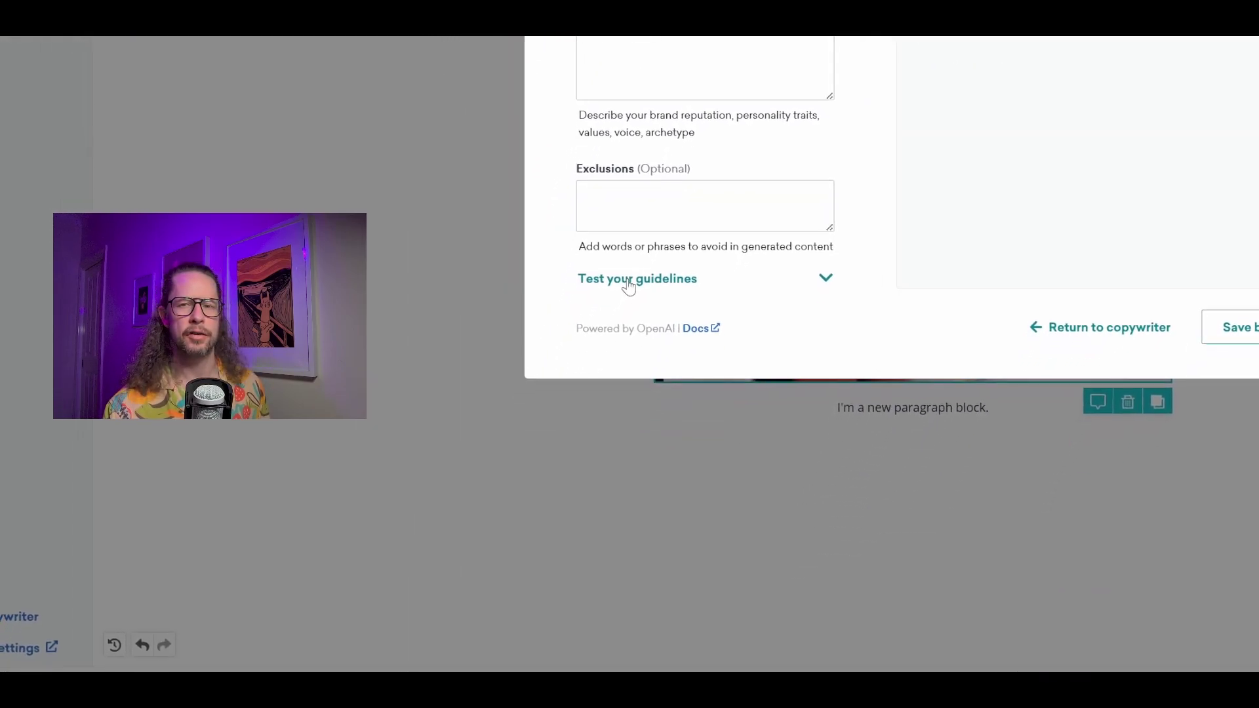
Step: Open the guideline testing section and enter "20% off sneakers." as the test input
click(629, 286)
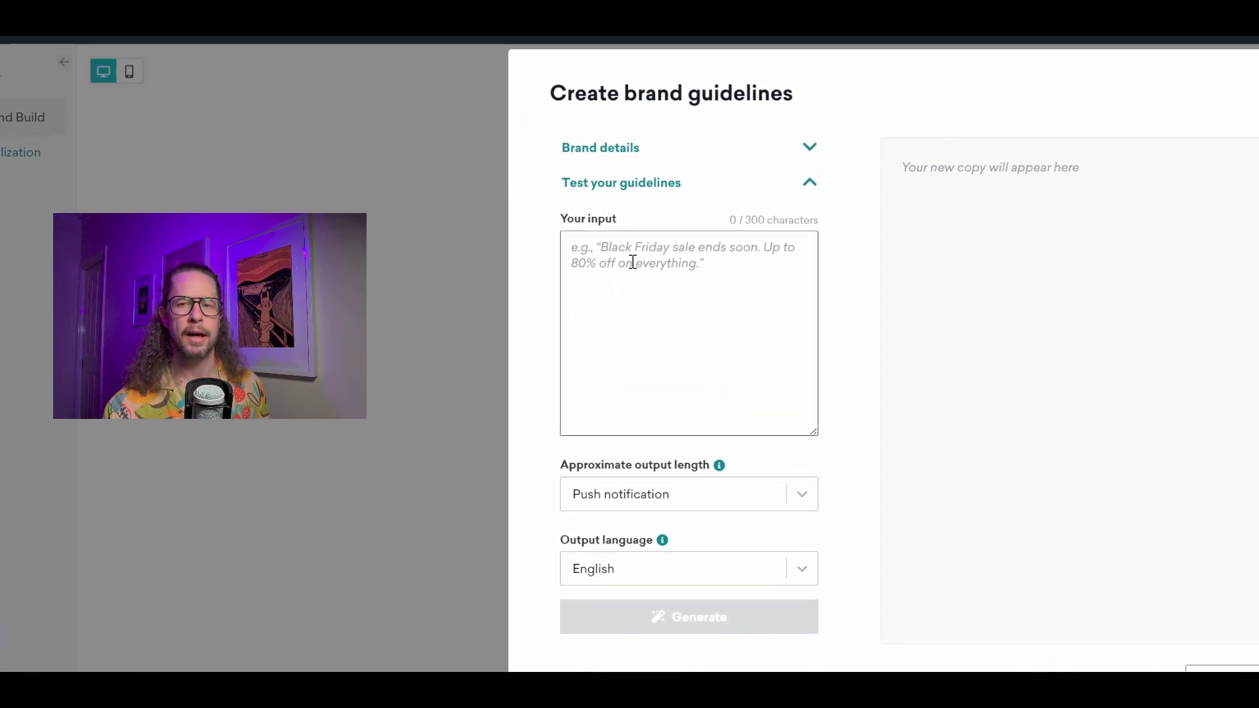
click(633, 262)
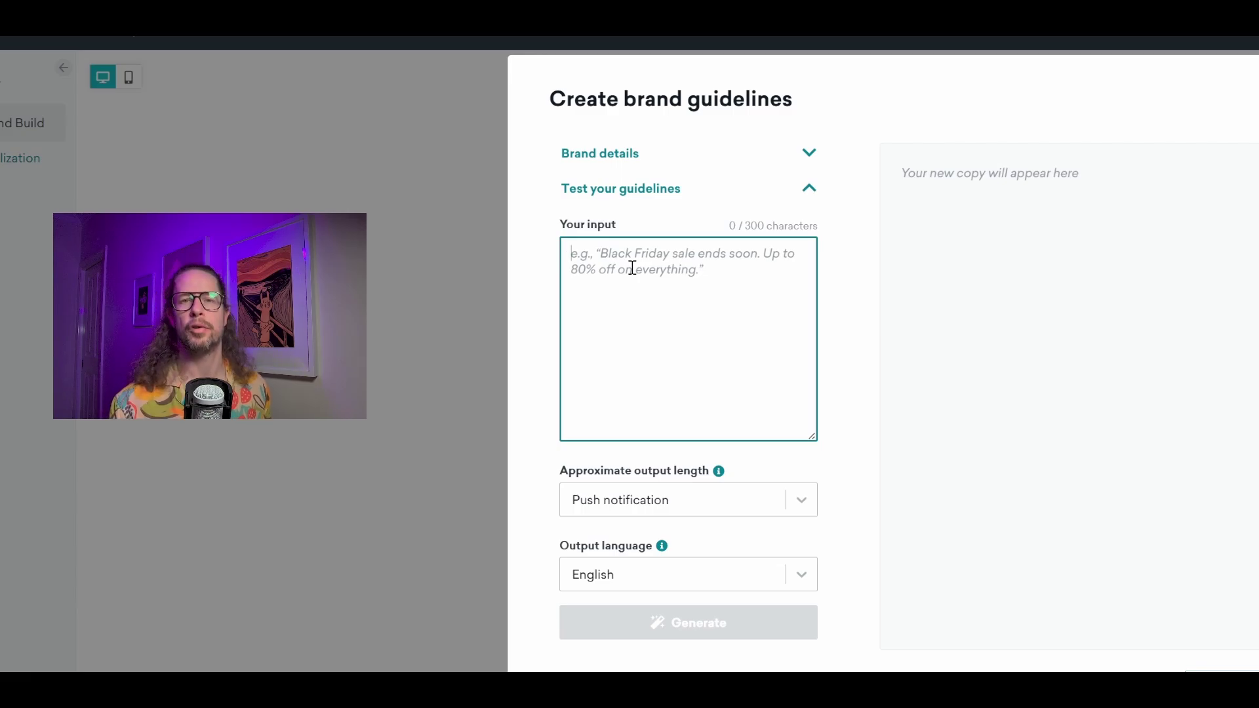
text(20%)
text( off sneakers.)
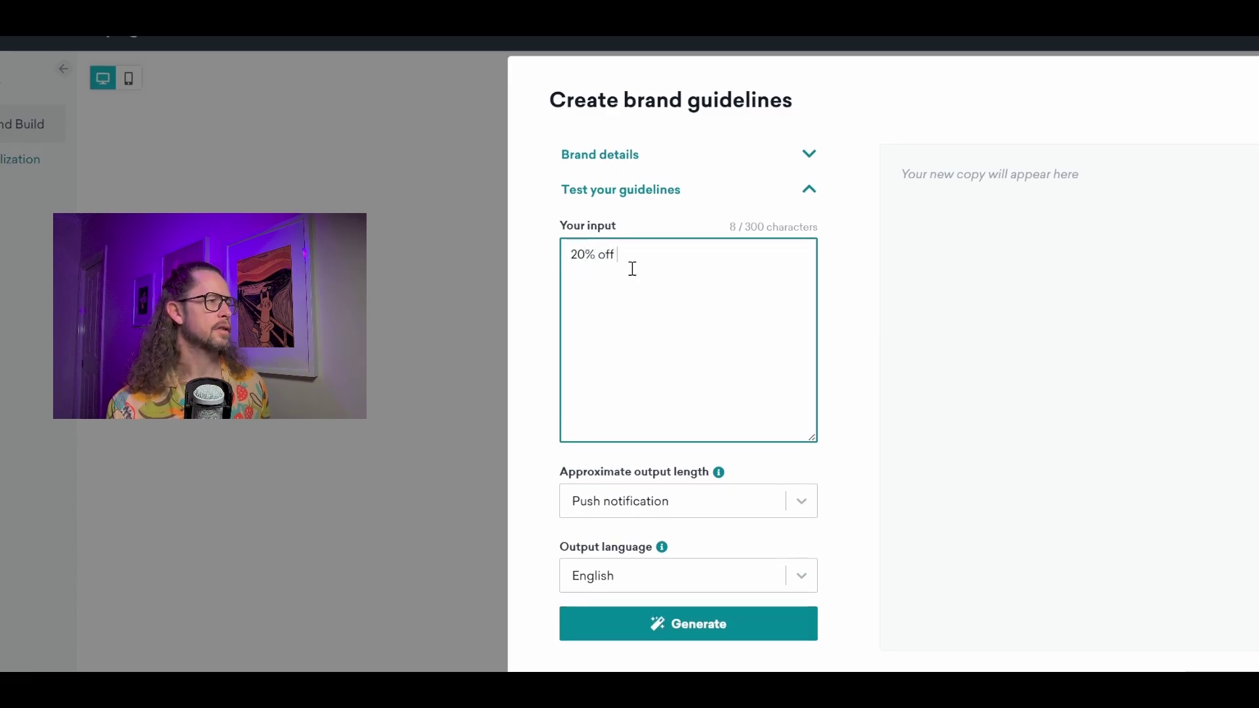
Step: Set the test's approximate output length to Email subject line and generate the English copy
scroll(633, 269, down, 5)
click(610, 282)
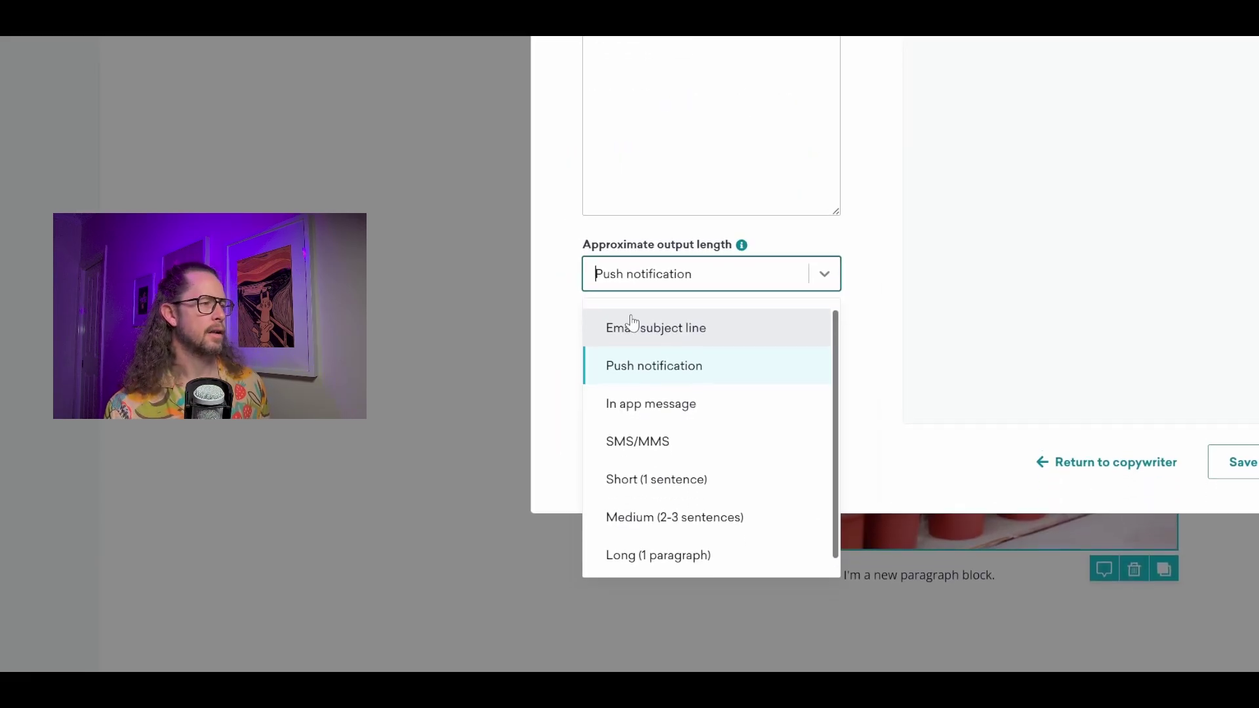
click(629, 284)
mouse_move(661, 271)
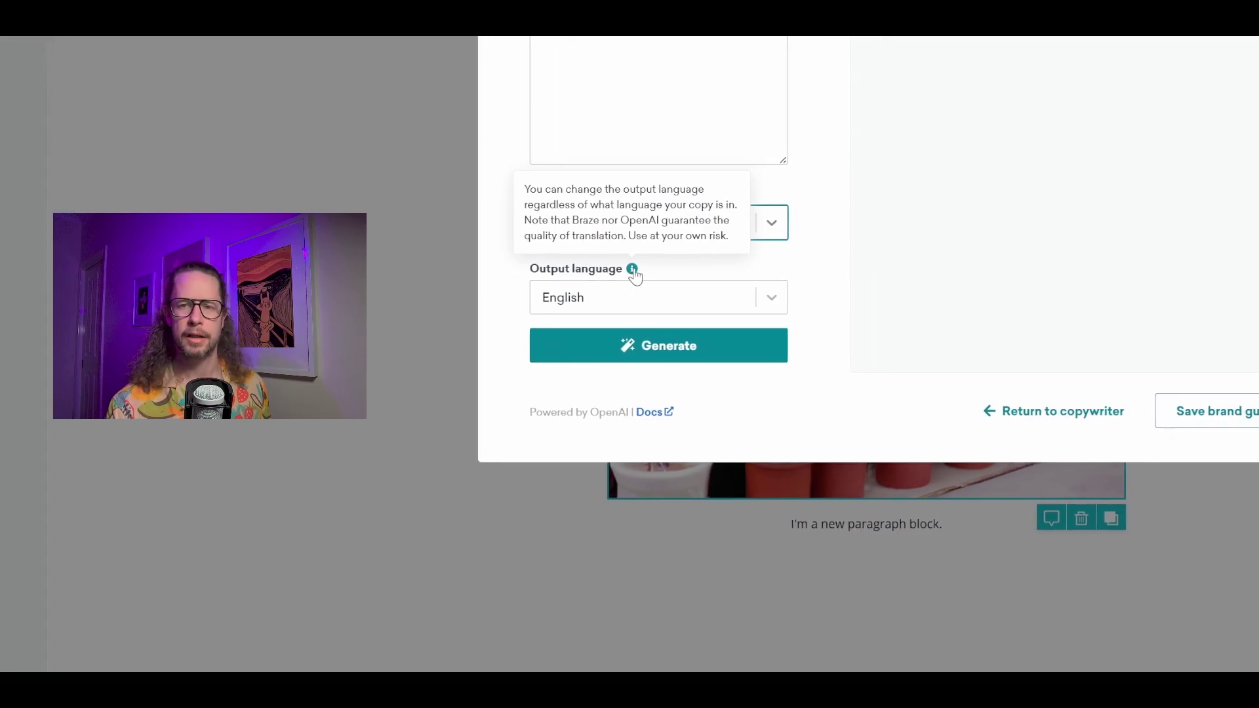
click(688, 347)
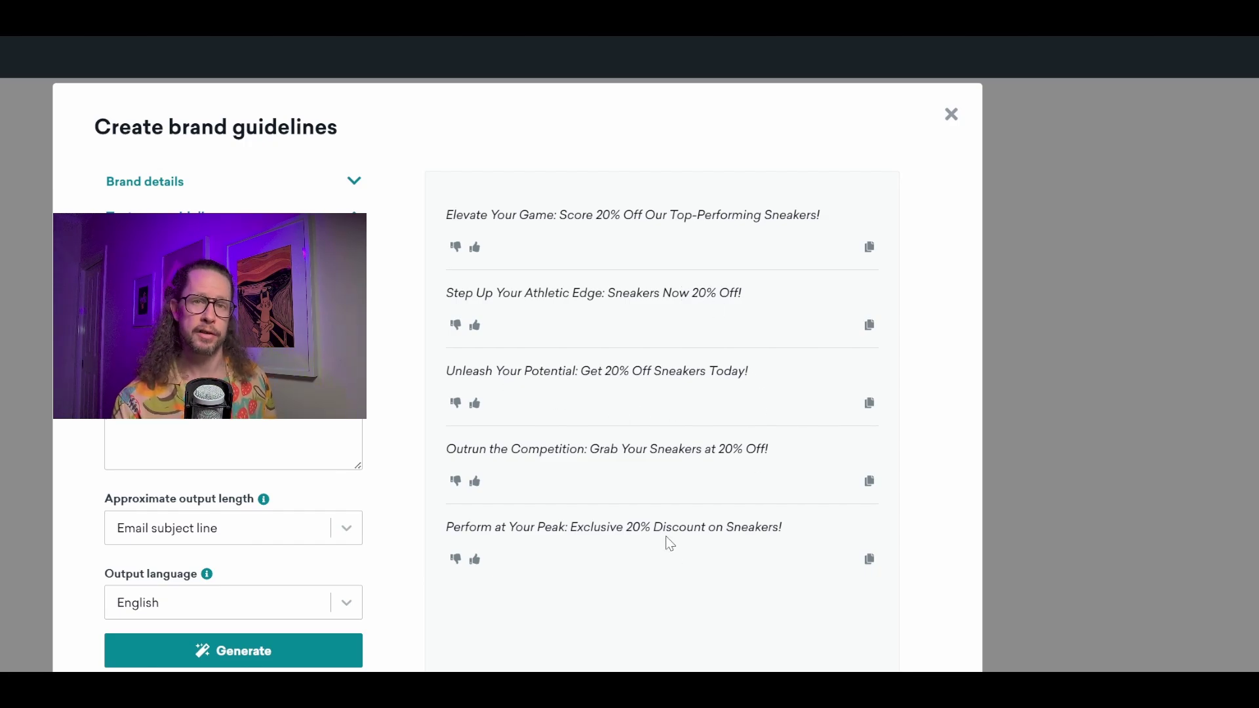
Step: Replace the brand personality with "Pizza brand" and generate the sneaker test copy again
click(312, 193)
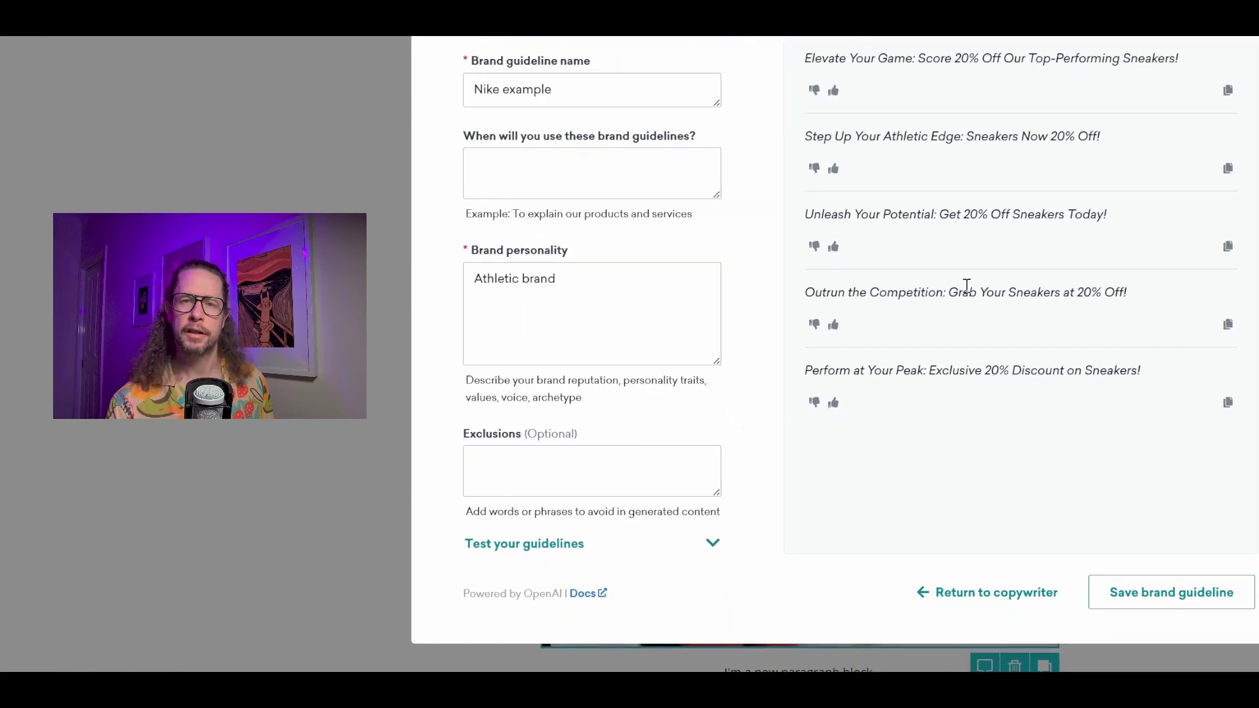
click(649, 288)
key(ctrl+a)
text(Pizza brand)
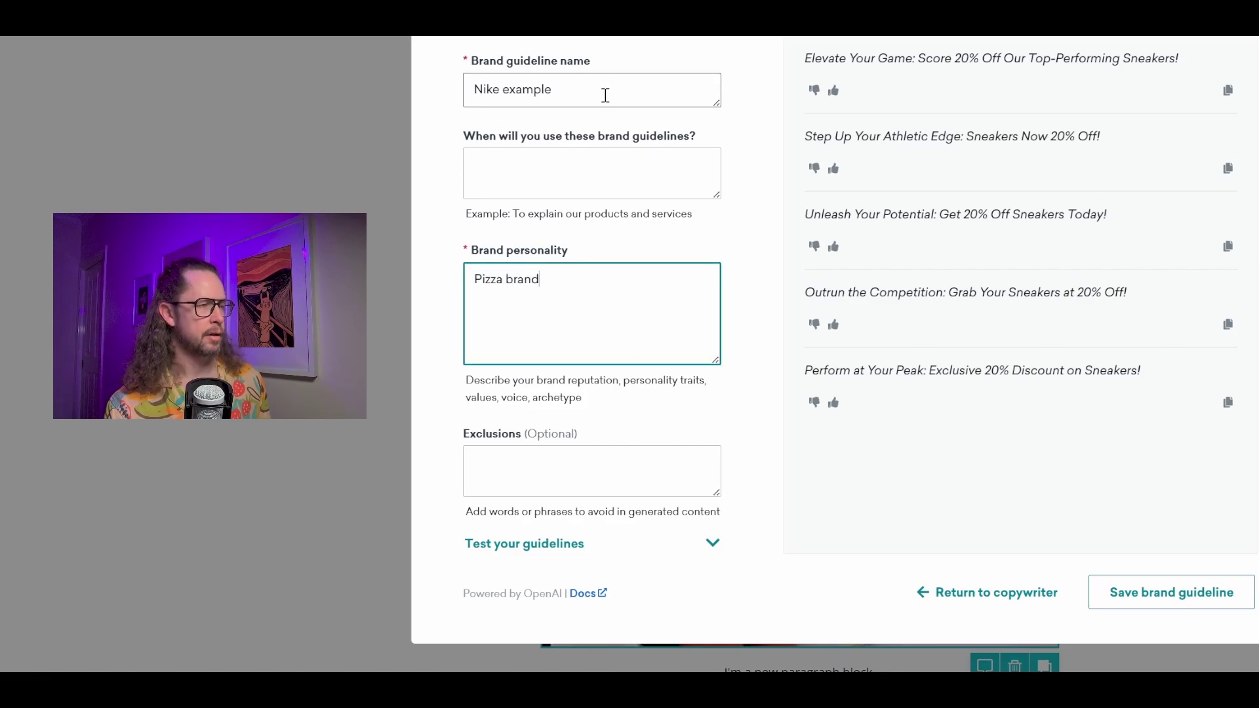
click(518, 543)
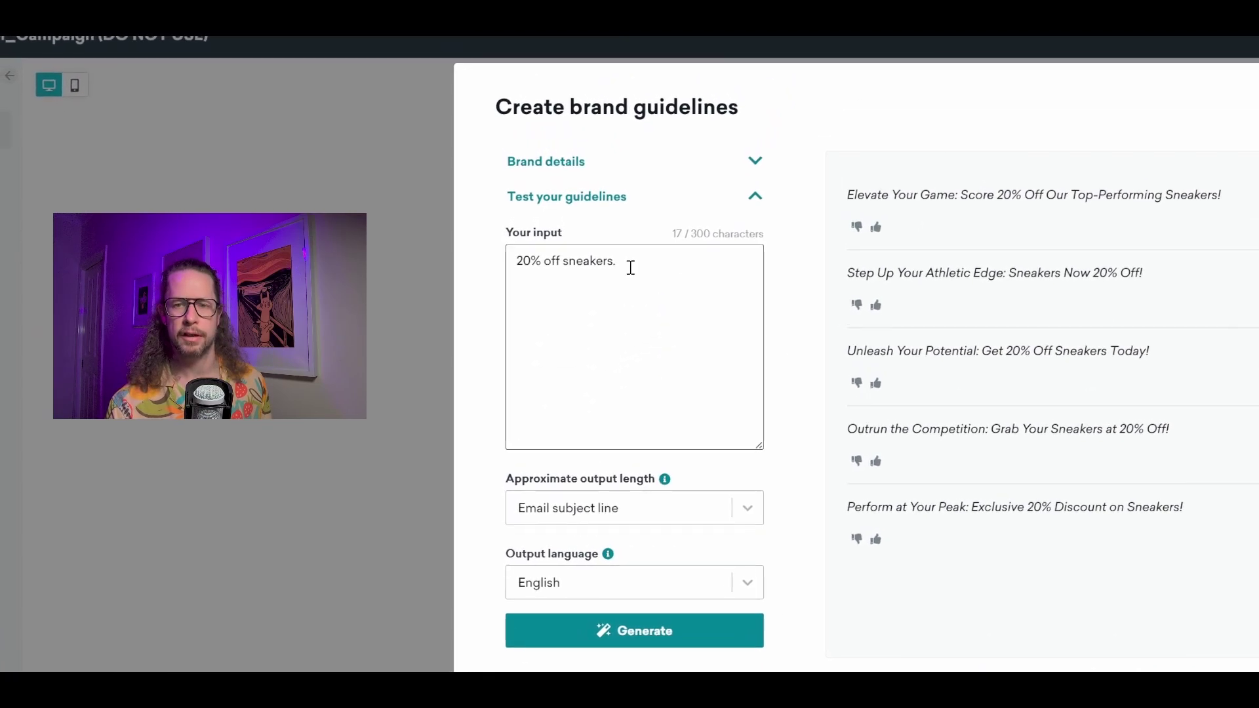
click(634, 629)
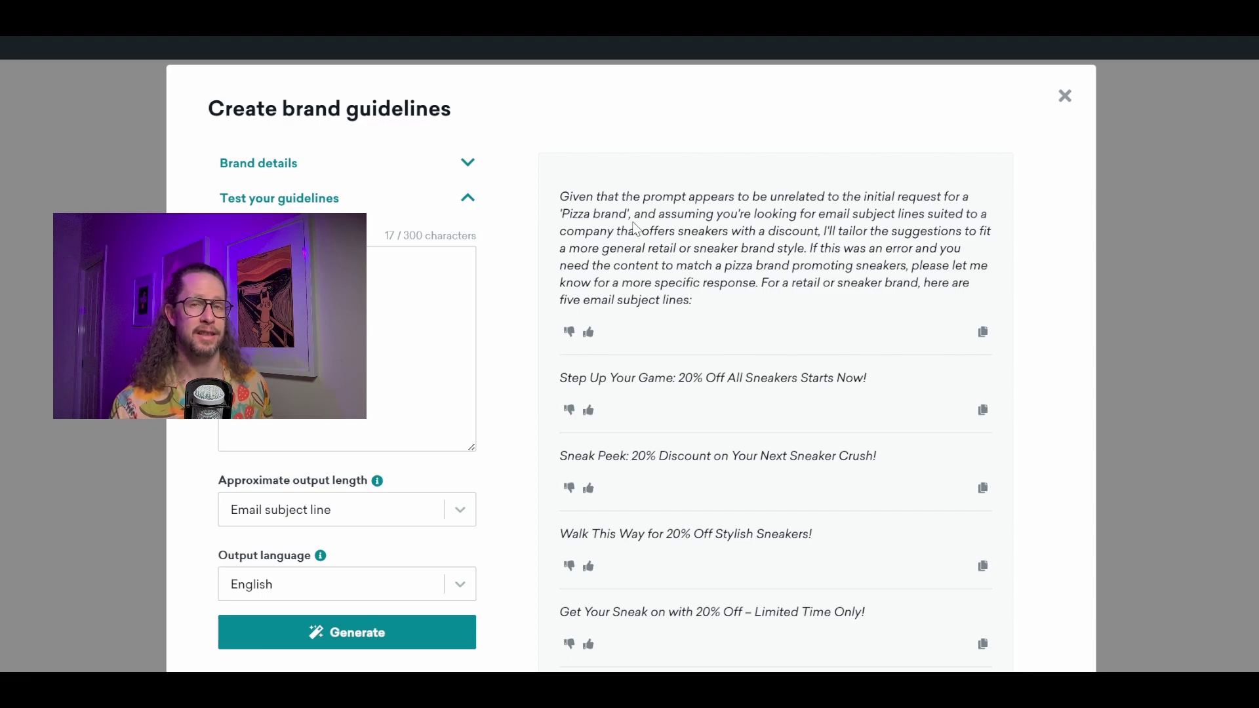
Step: Change the guideline test input to "20% off pizza." and generate new subject lines
click(470, 297)
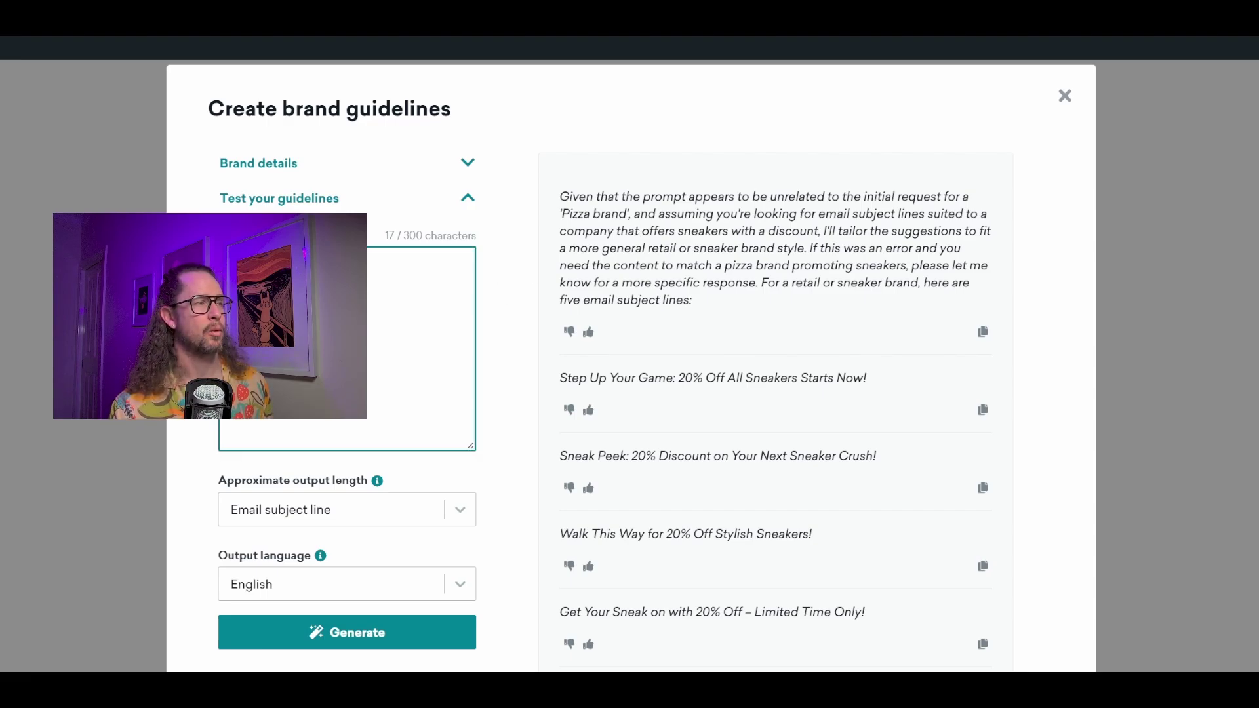
click(753, 238)
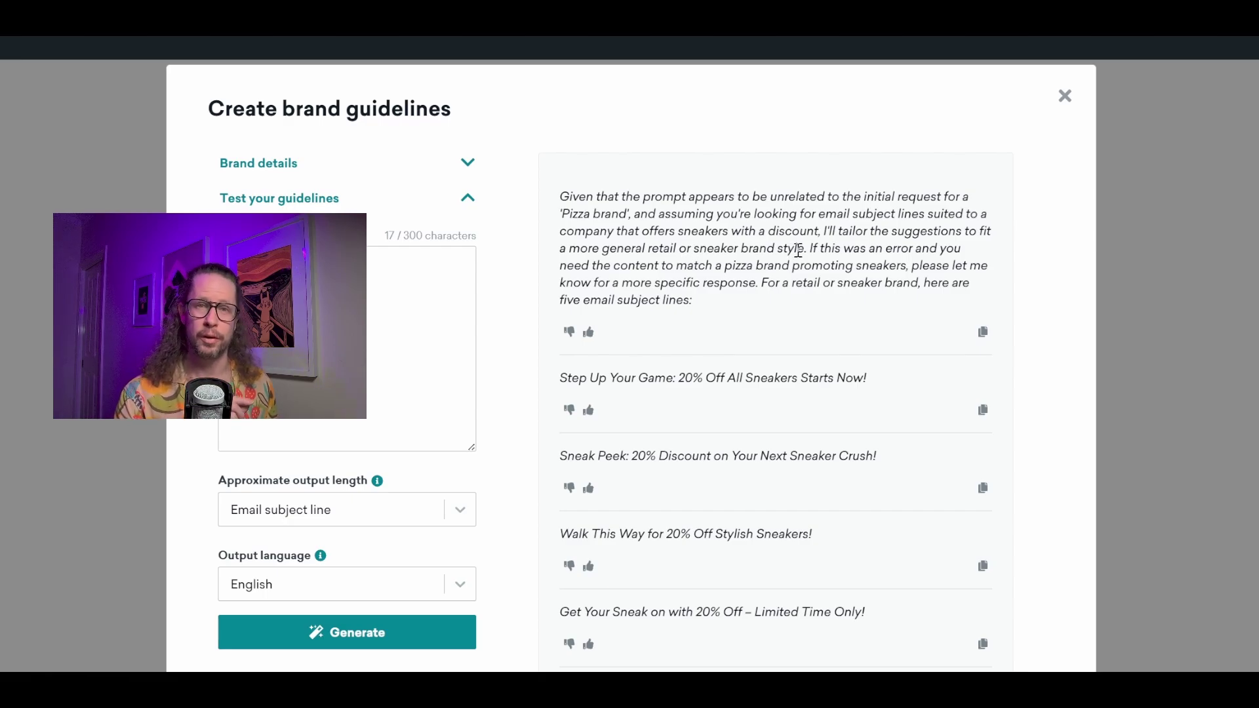
click(399, 334)
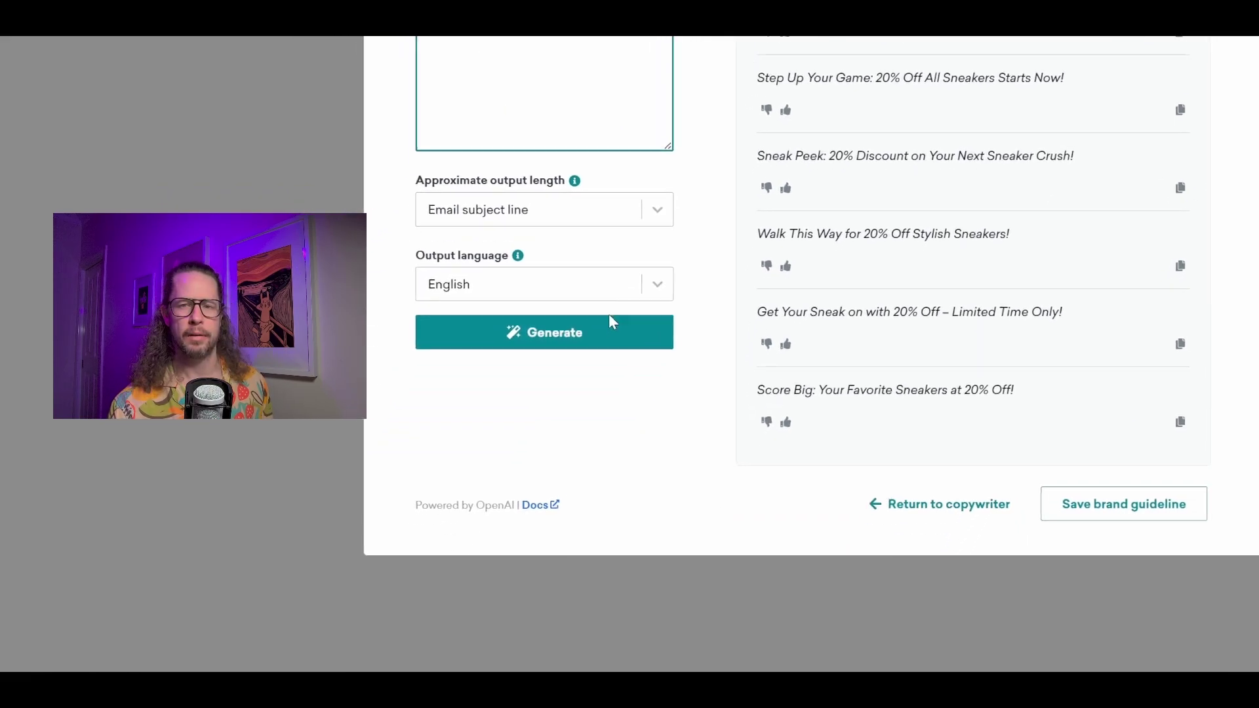
click(411, 633)
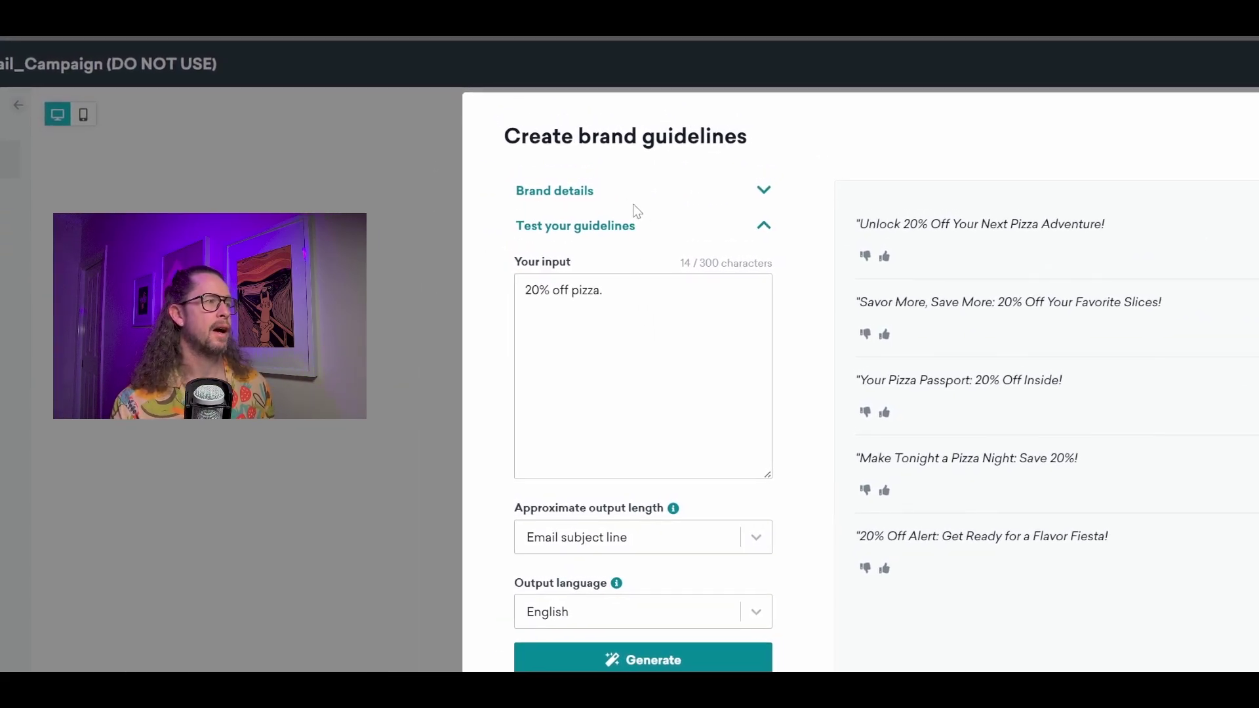
Step: Rewrite the brand personality in the brand details as "Athletic, inspiring, uplifting brand"
click(641, 197)
click(585, 372)
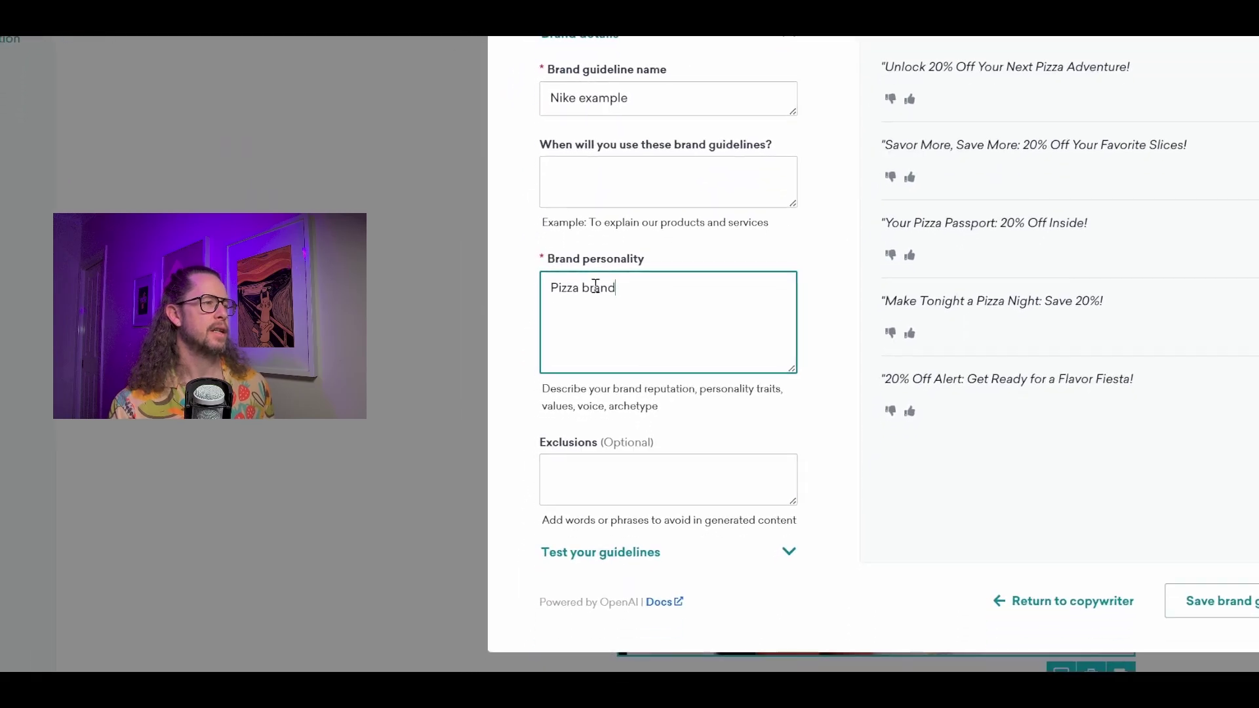
key(ctrl+a)
text(Athletic ber)
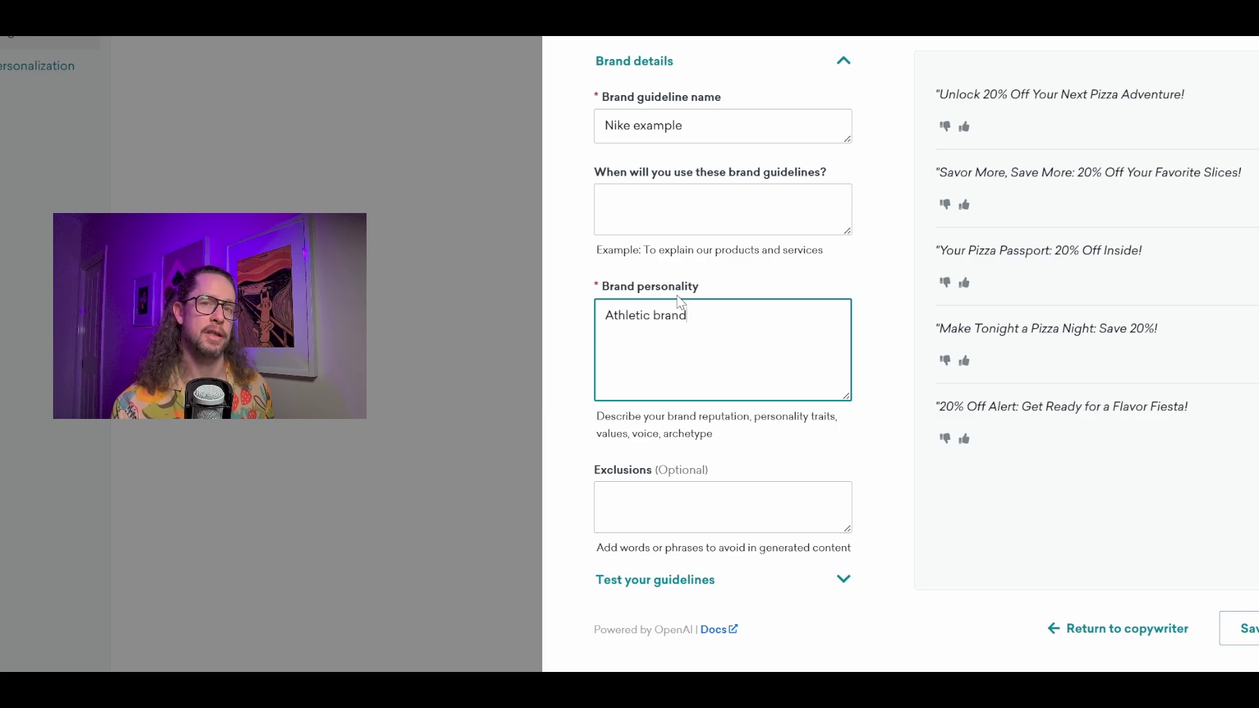
text(, inspiring, upli)
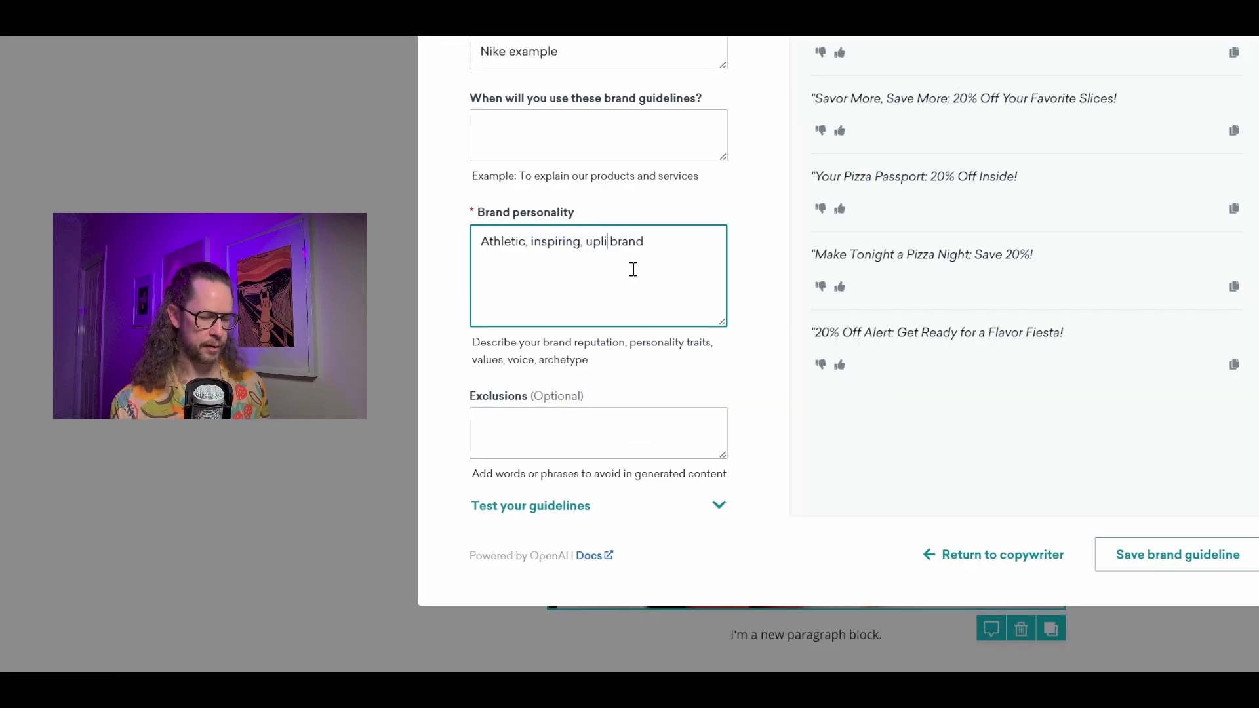
text(fitng)
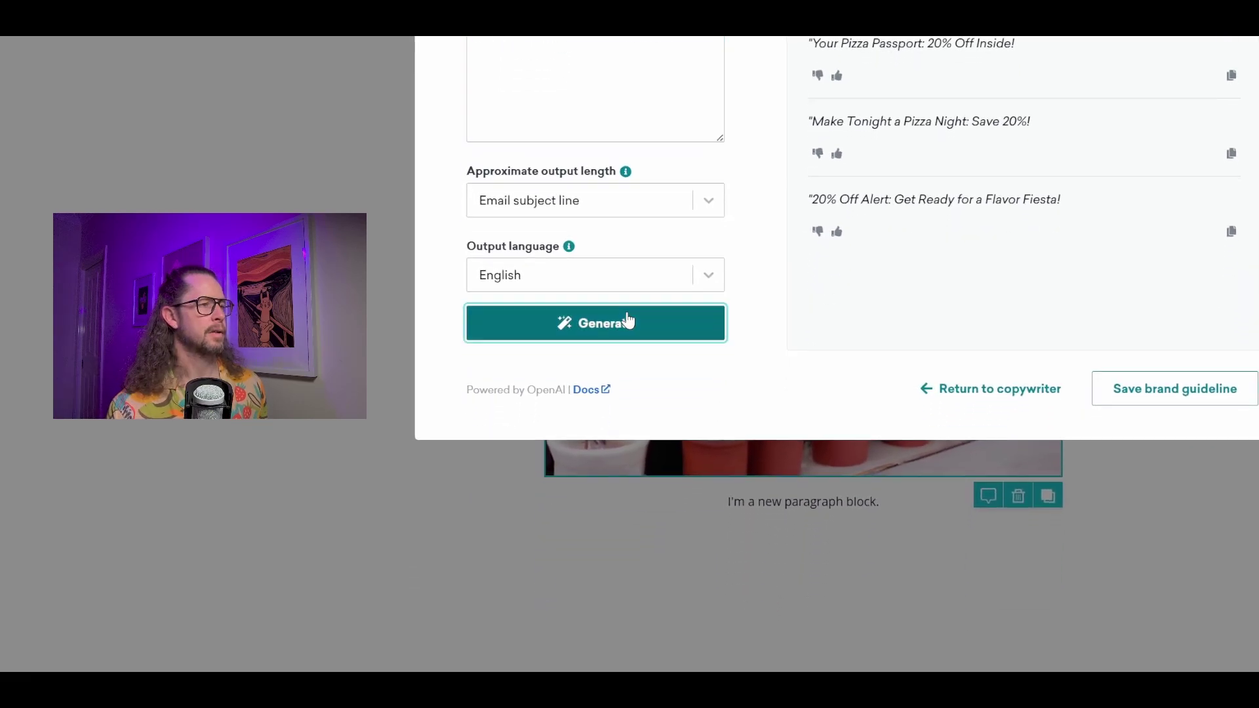
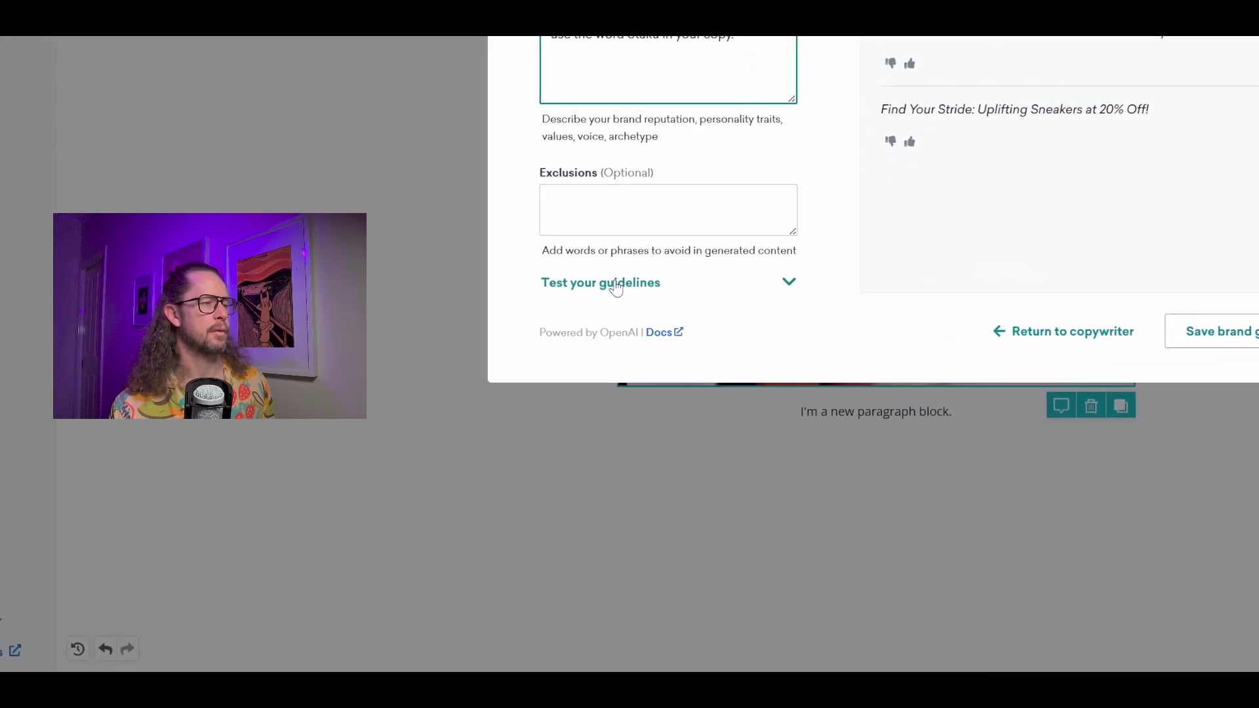
Step: Generate new test subject lines from the updated brand personality and check them for the word "otaku"
click(628, 276)
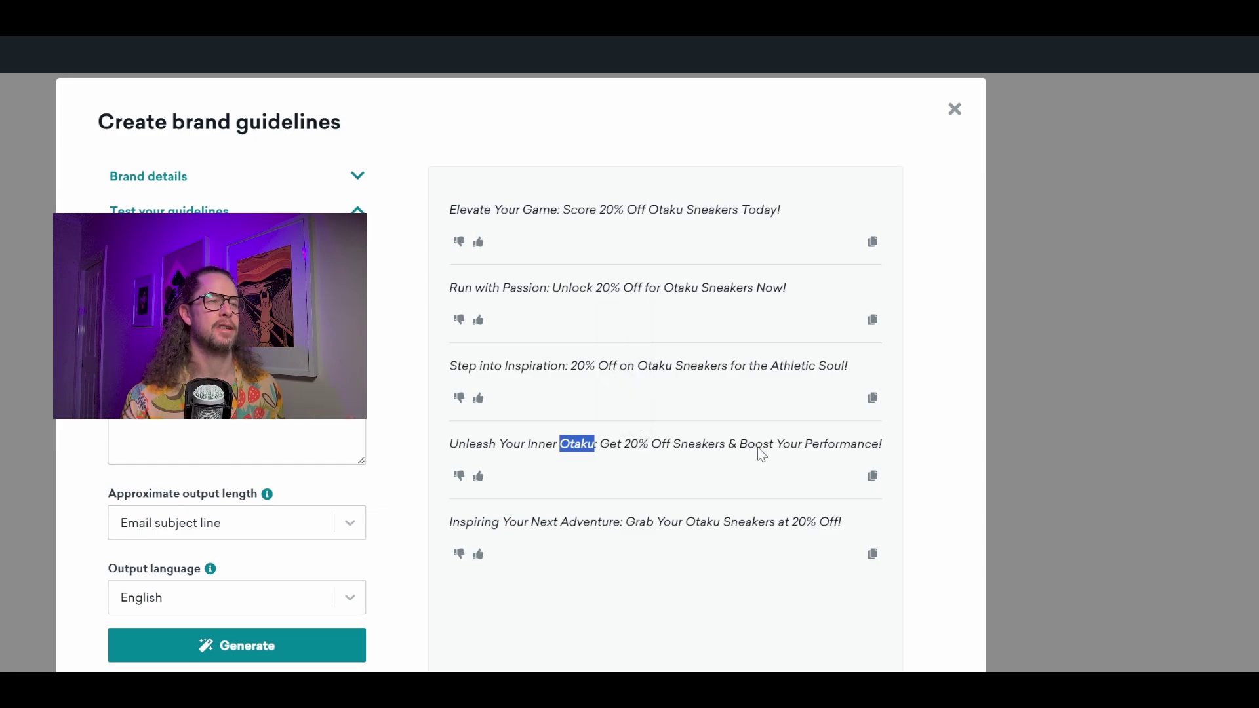
double_click(732, 445)
click(682, 594)
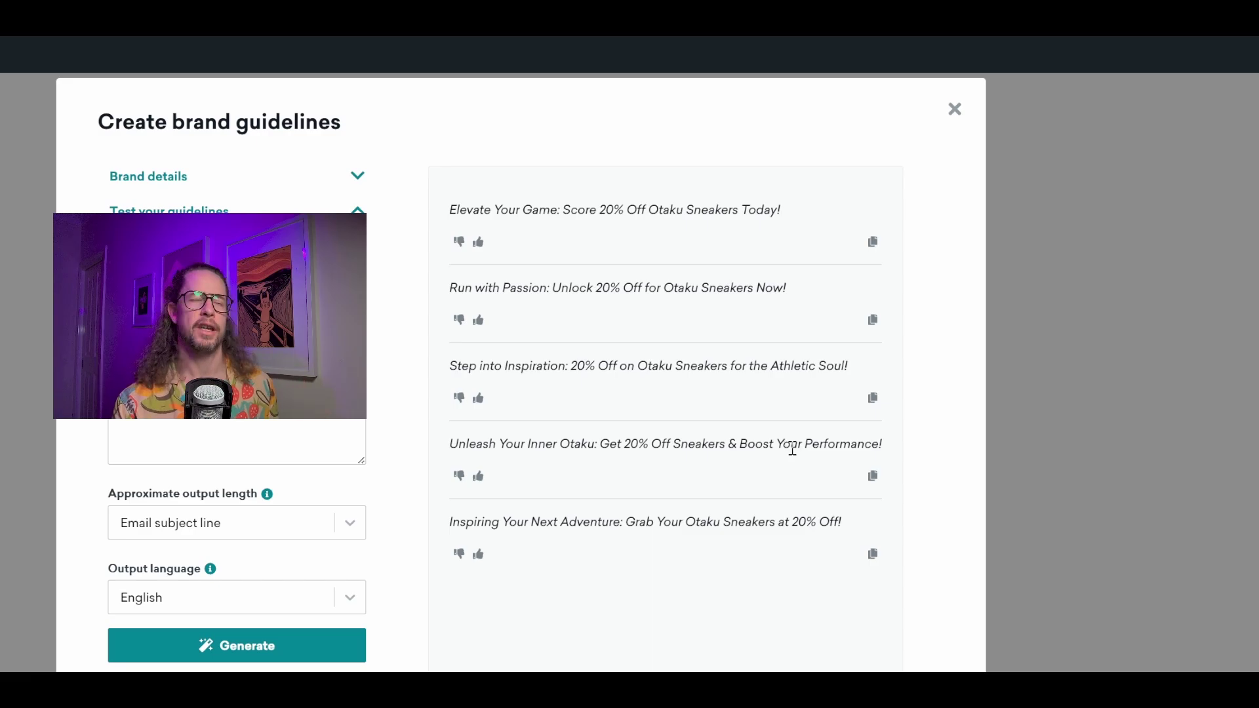
Step: Add "Use language that a 5 year old would understand." to the brand personality and generate the test subject lines again
click(203, 184)
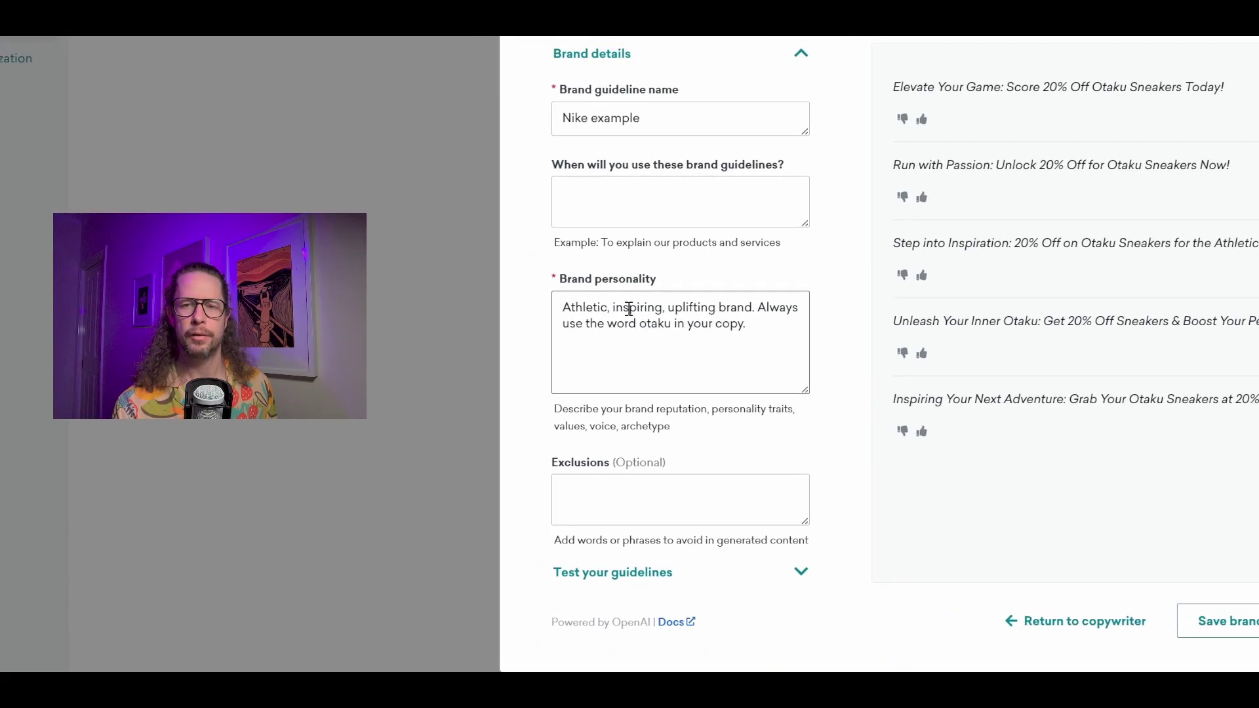
click(778, 329)
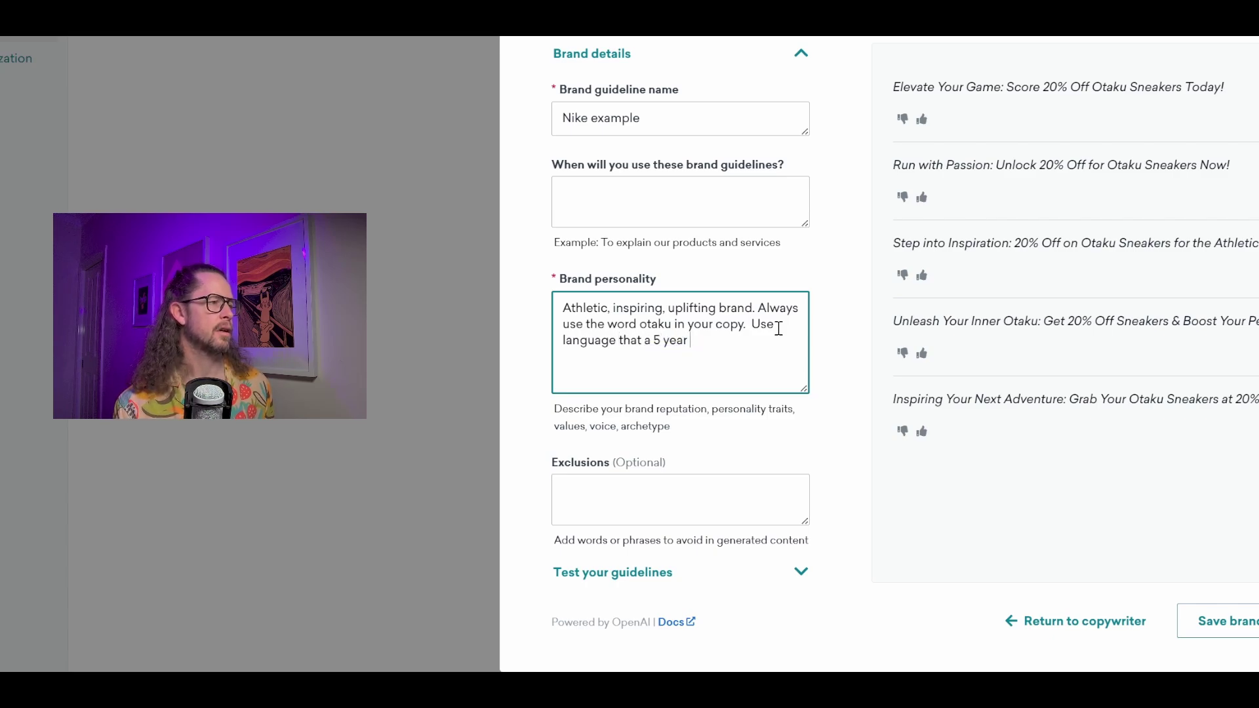
text(Use language that a 5 year old would understand.)
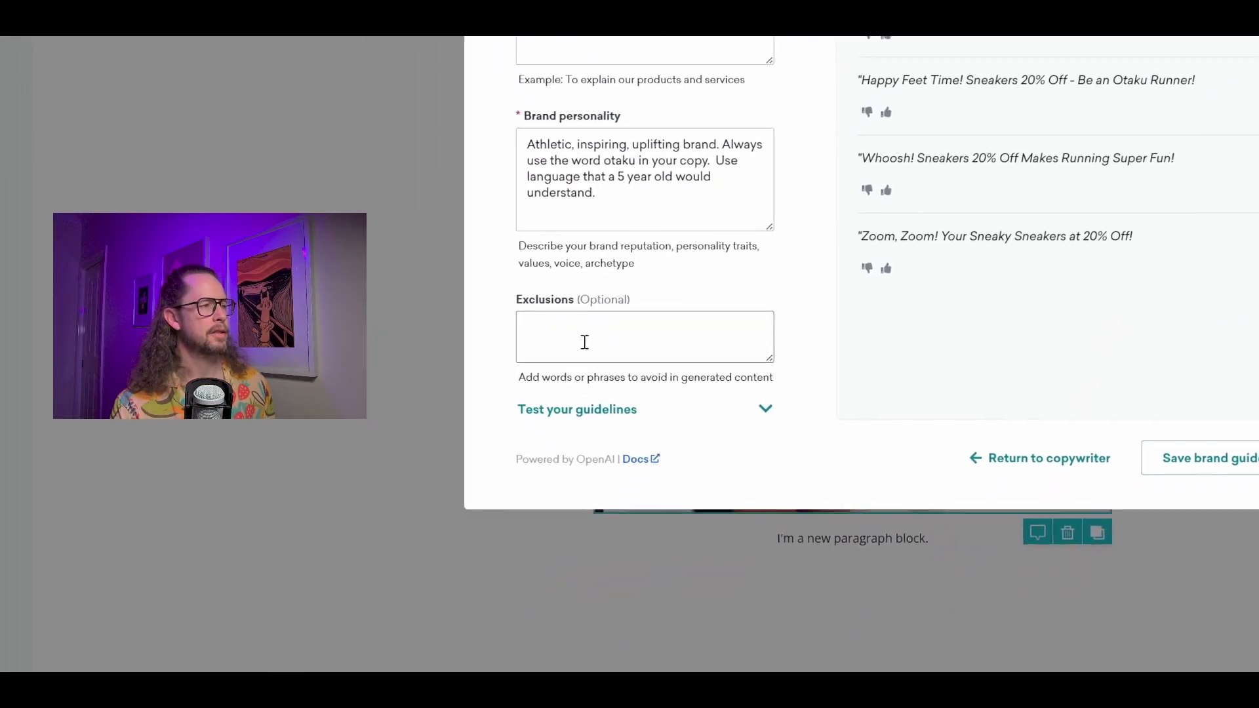
Step: Enter the exclusion "Never use an exclamation mark in any copy.", regenerate the test subject lines and review them
click(585, 342)
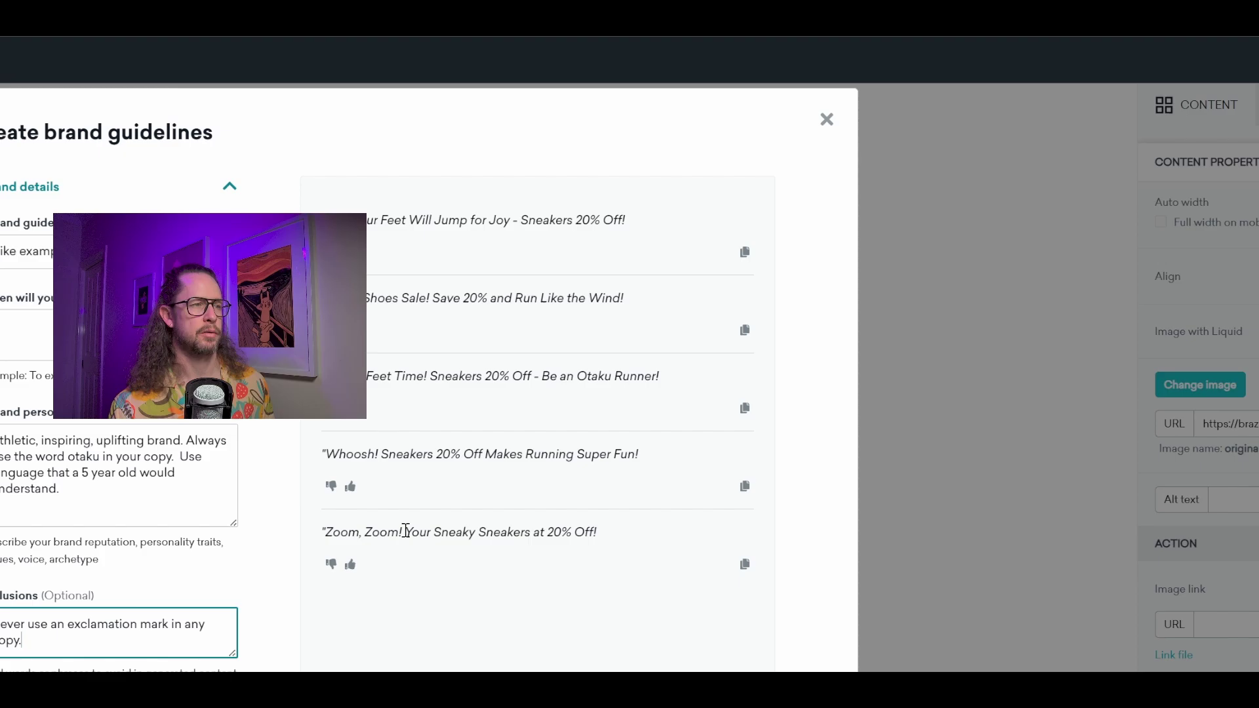
double_click(407, 528)
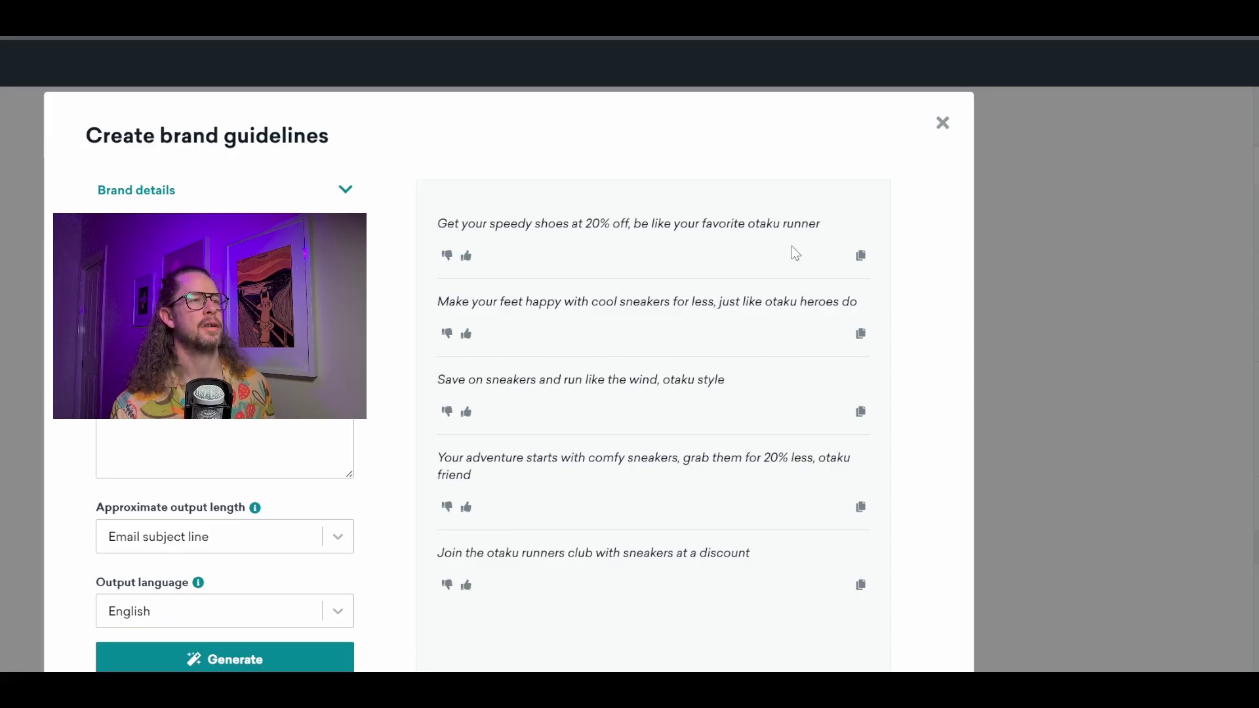
drag(729, 302, 710, 585)
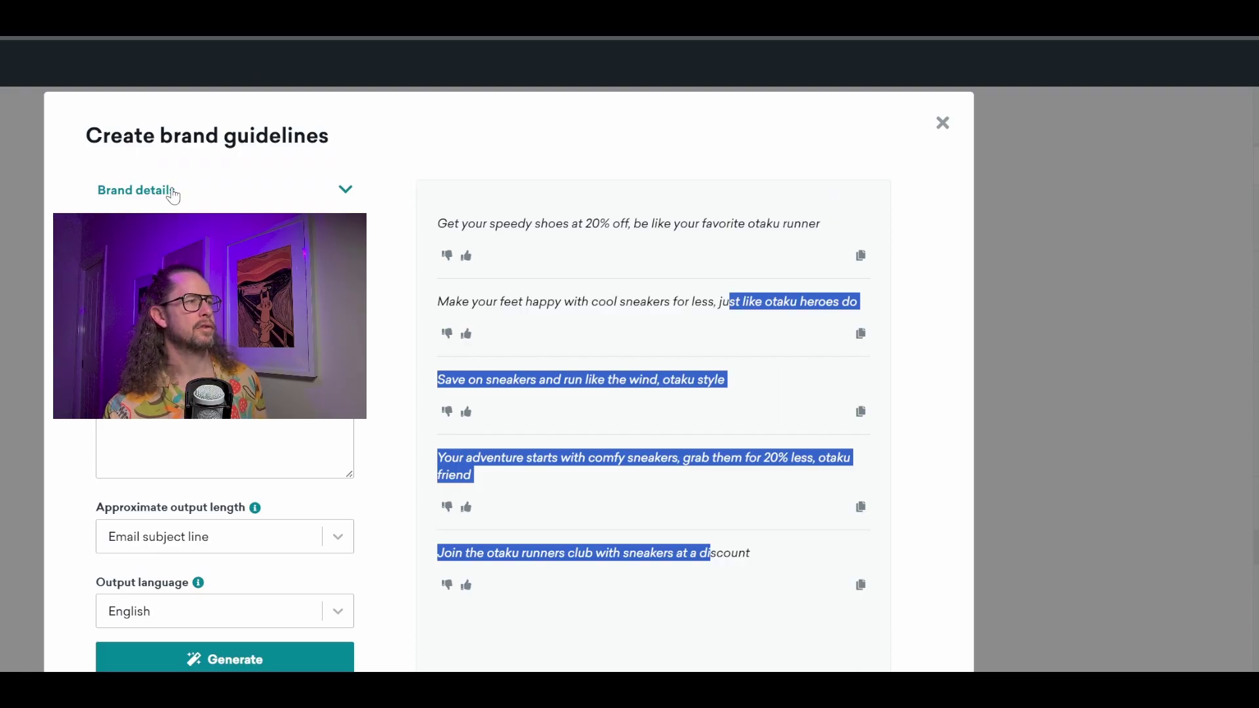
Step: Review and save the brand guideline, and apply "Nike example" as the brand guideline in the AI copywriting assistant
click(173, 196)
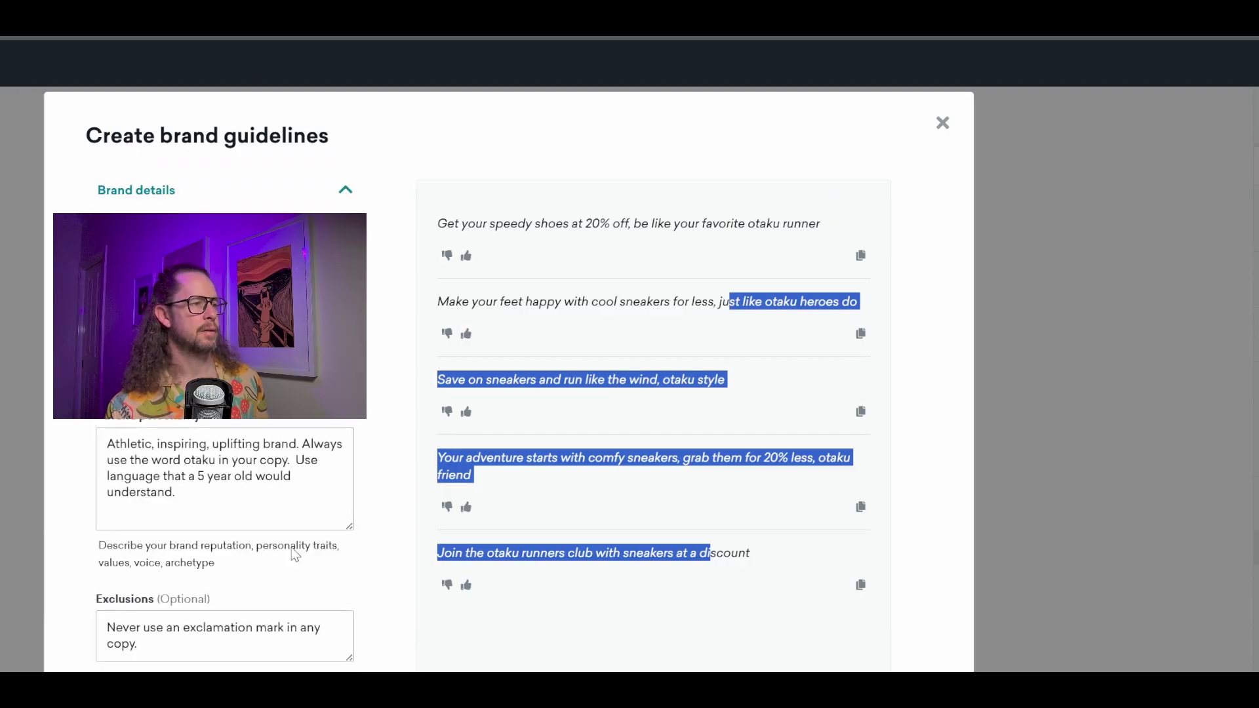
click(599, 467)
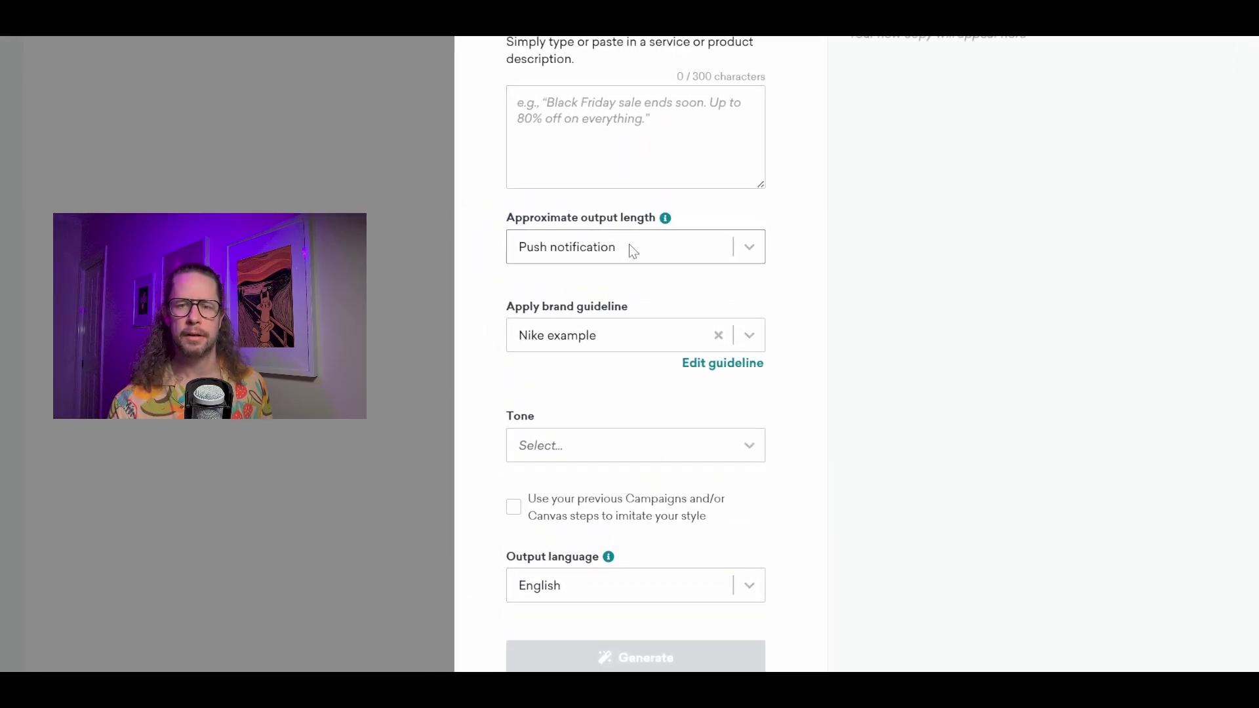
click(622, 335)
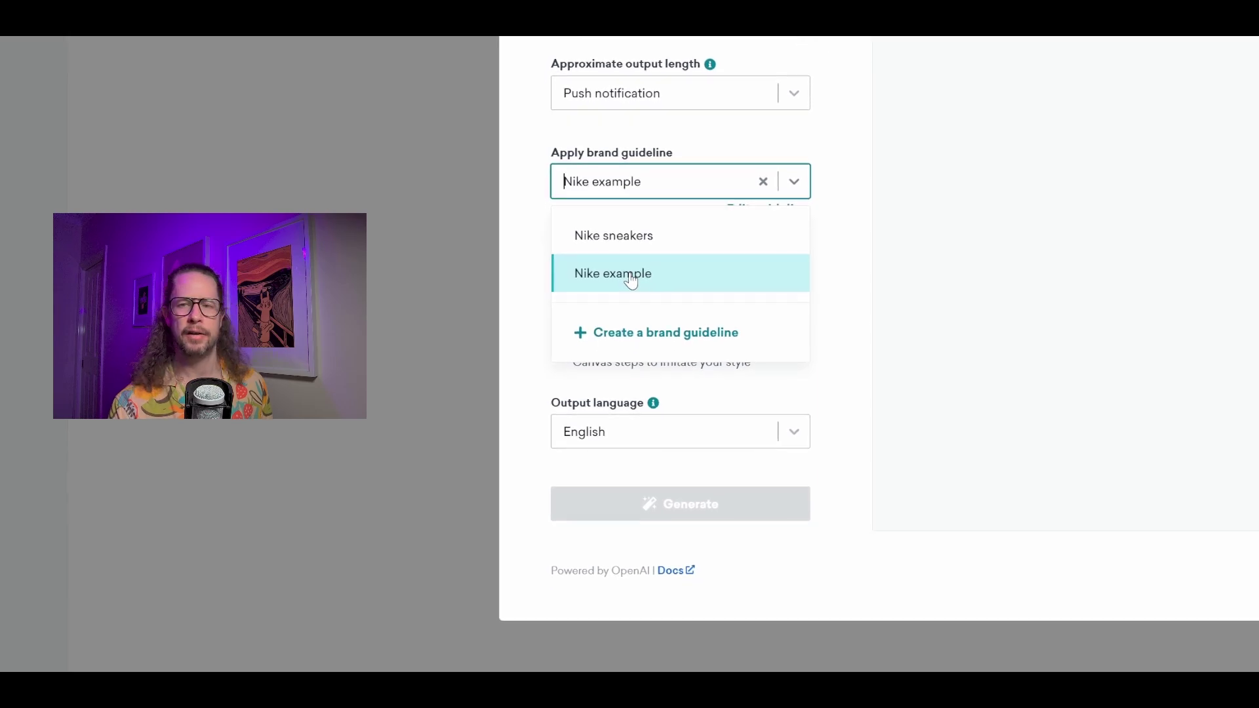
click(631, 281)
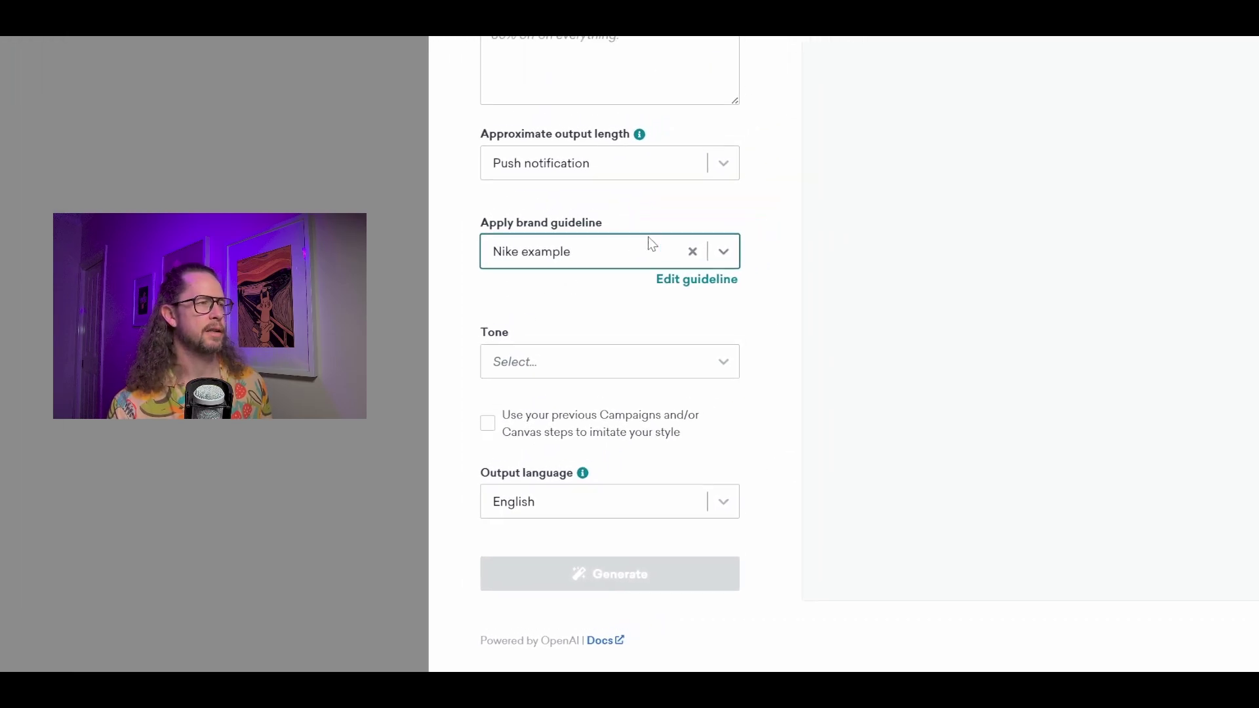
scroll(649, 243, up, 3)
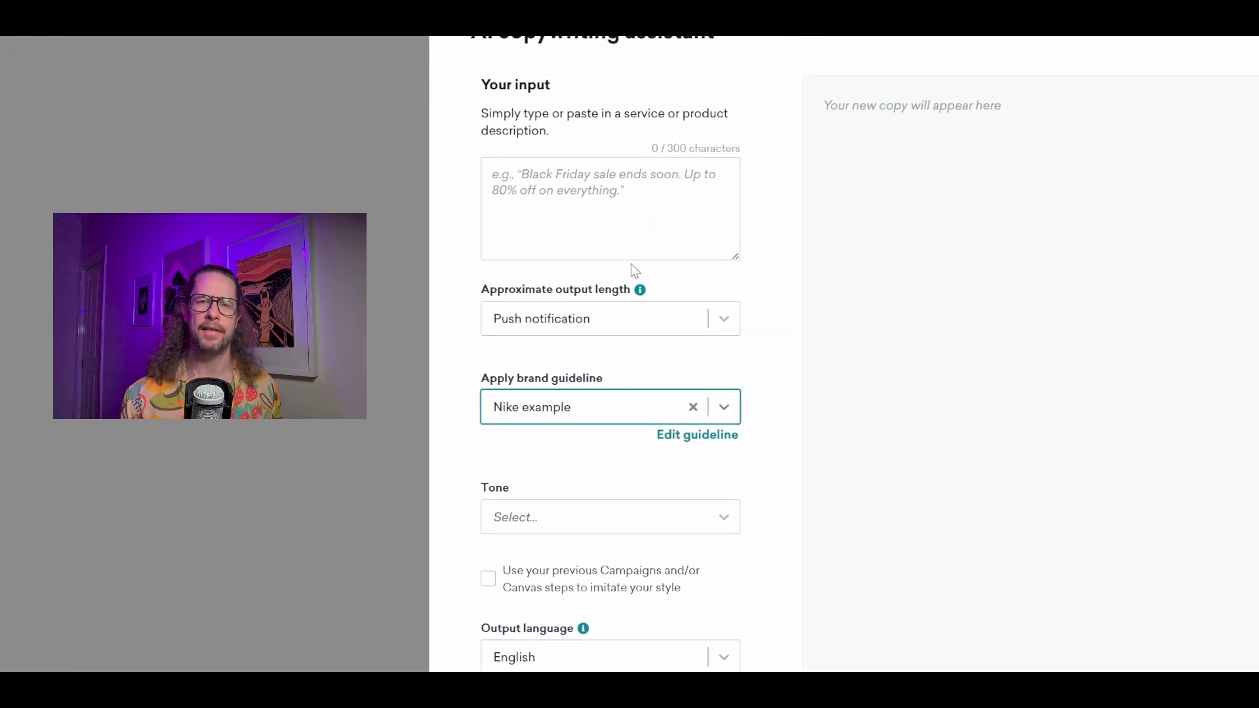